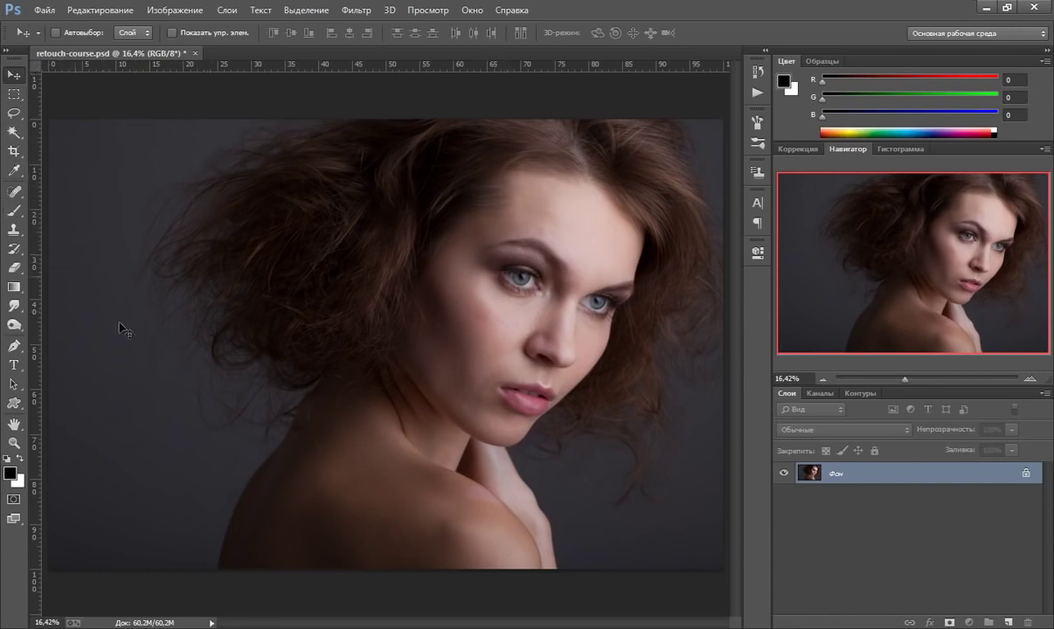
# Step: Select the Patch tool and duplicate the background into a new layer, Слой 1
pyautogui.click(14, 193)
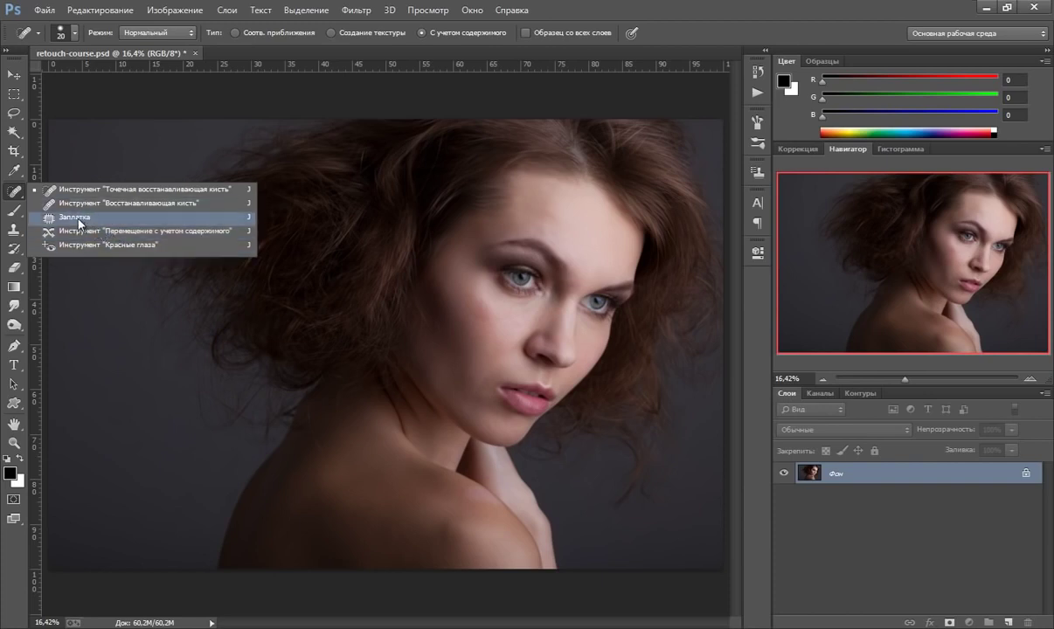
pyautogui.click(76, 219)
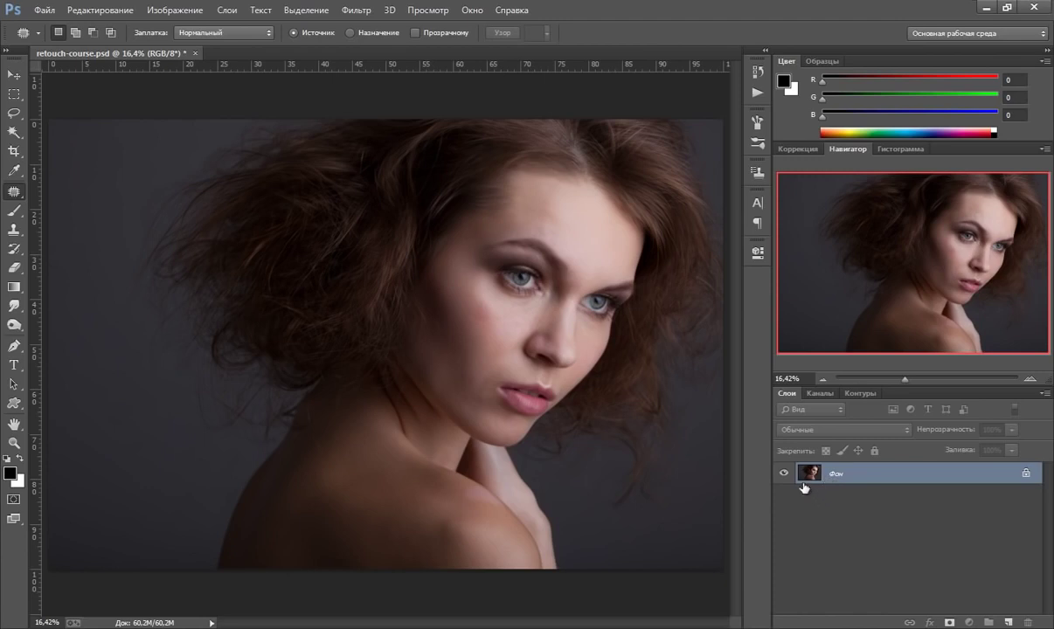
pyautogui.hotkey('ctrl', 'j')
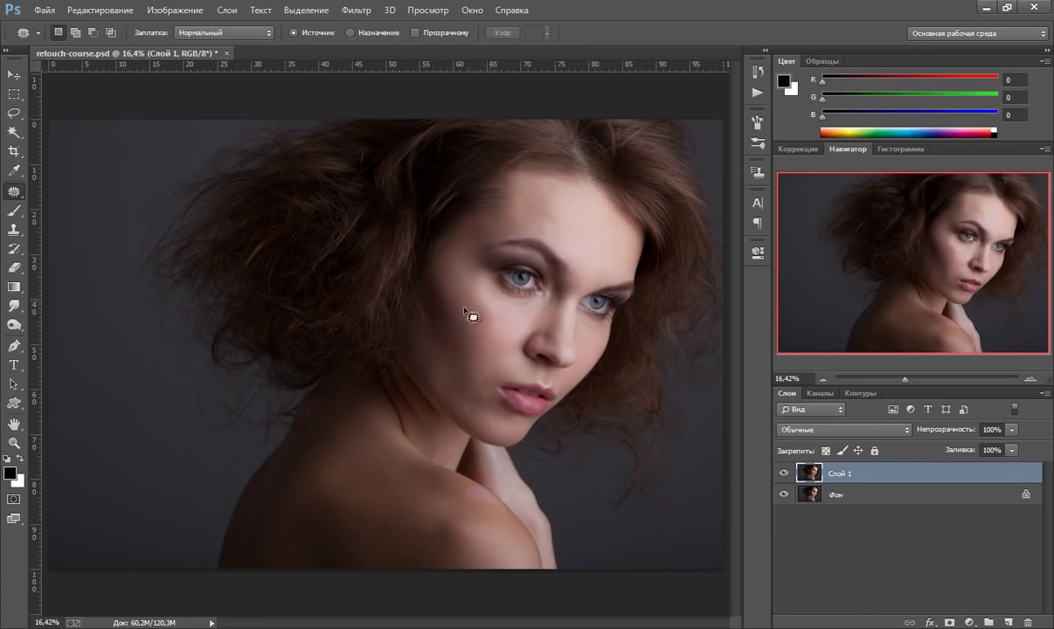
# Step: Patch the cheek blemish on Слой 1 and toggle the layer to compare before and after
pyautogui.moveTo(487, 299)
pyautogui.mouseDown()
pyautogui.moveTo(493, 330)
pyautogui.moveTo(472, 294)
pyautogui.moveTo(453, 306)
pyautogui.moveTo(495, 333)
pyautogui.mouseUp()
pyautogui.hotkey('ctrl', 'd')
pyautogui.click(784, 473)
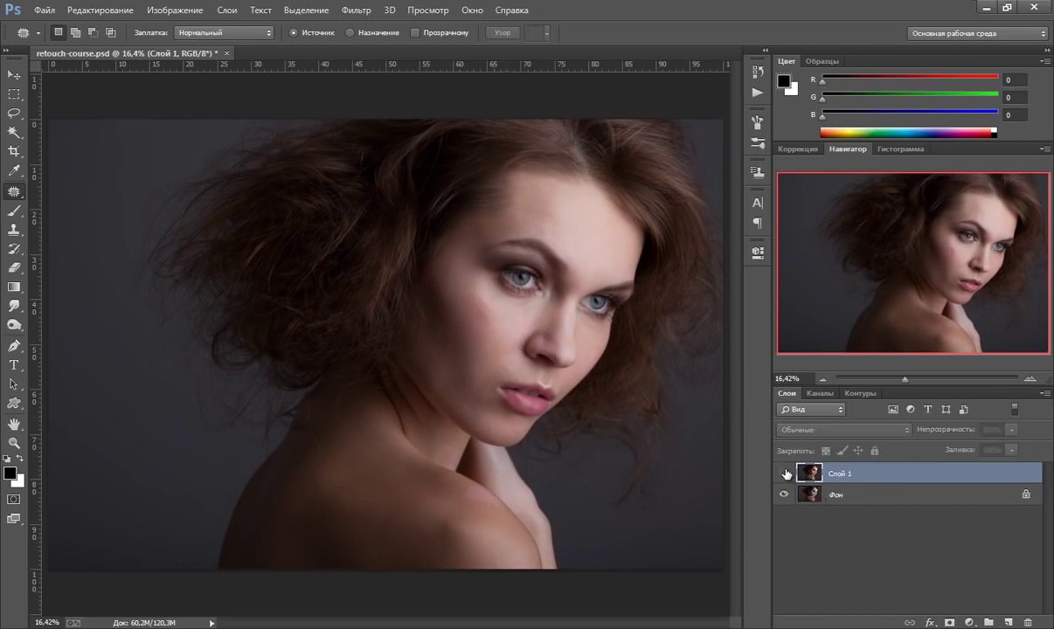
pyautogui.click(784, 474)
pyautogui.click(784, 474)
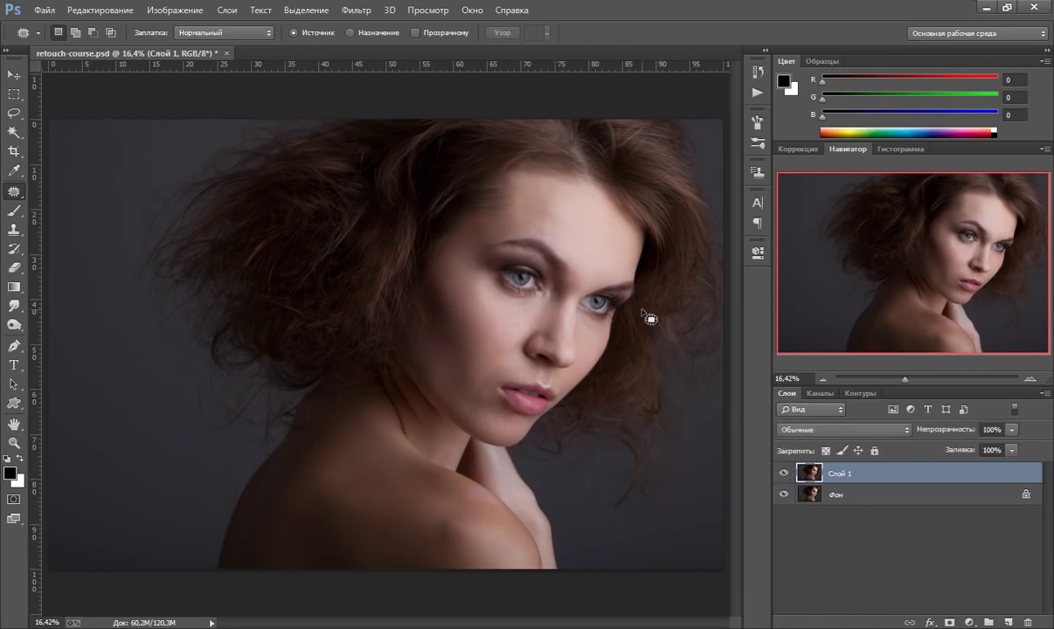
# Step: Zoom in on the shoulder and patch two uneven areas of shoulder skin
pyautogui.click(14, 444)
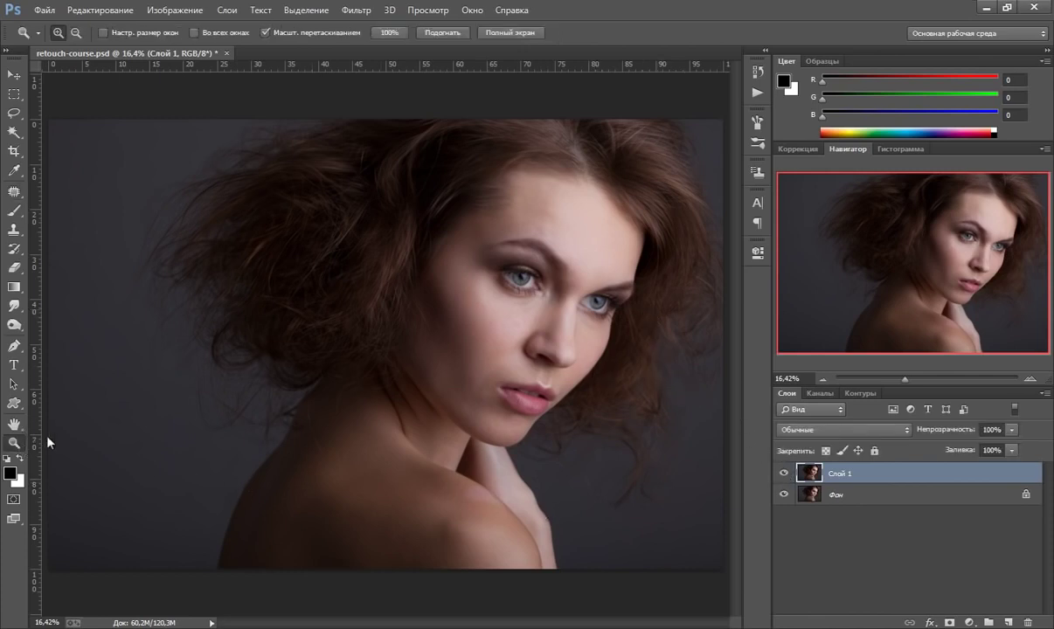
pyautogui.click(500, 496)
pyautogui.scroll(-1, 467, 455)
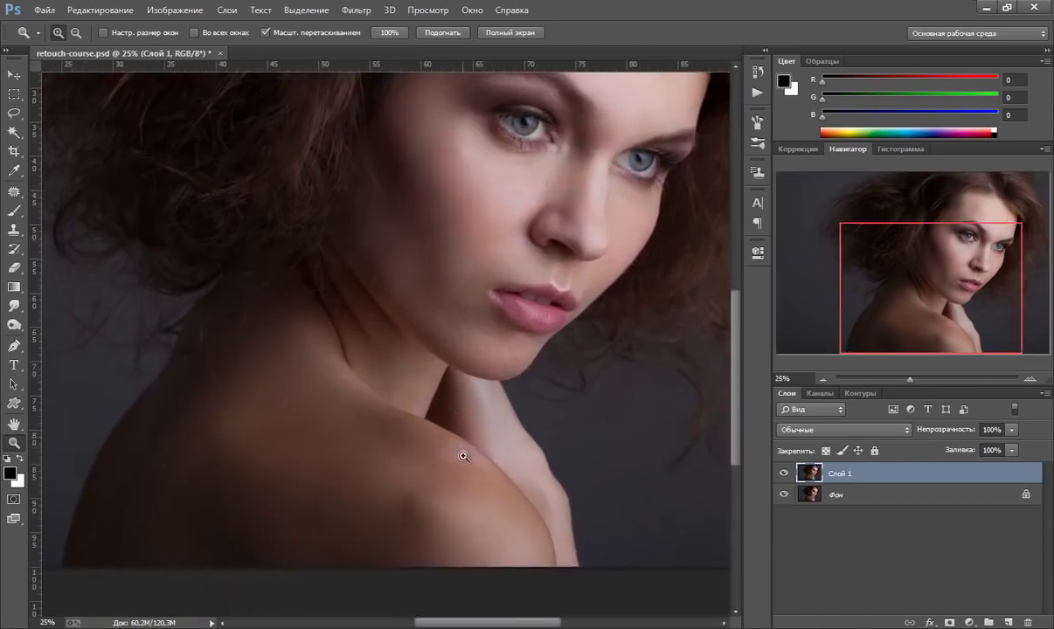
pyautogui.click(14, 191)
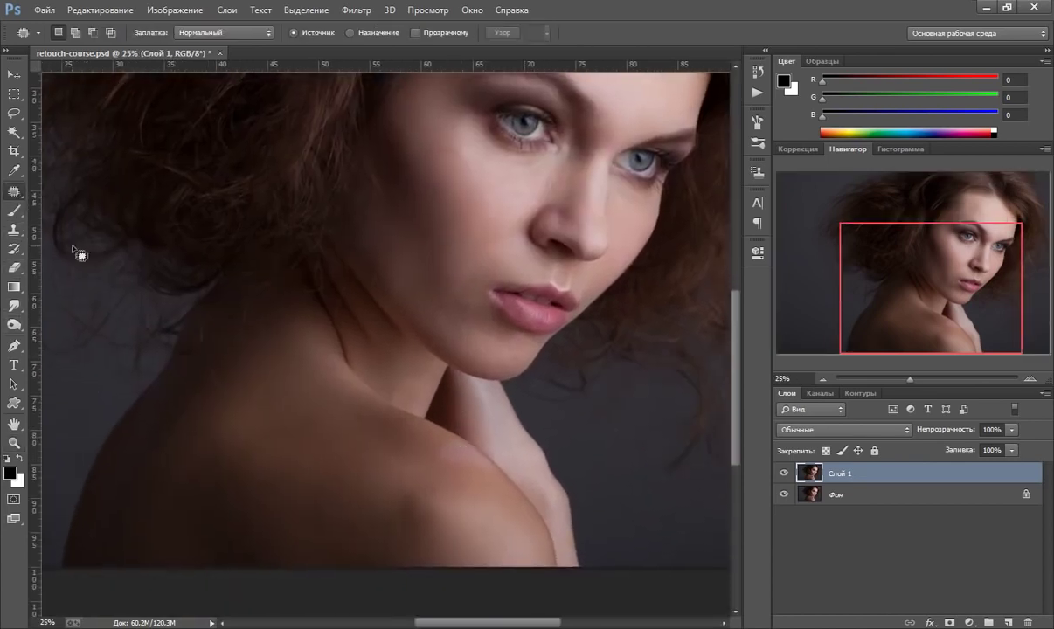
pyautogui.moveTo(491, 488); pyautogui.dragTo(504, 523)
pyautogui.hotkey('ctrl', 'd')
pyautogui.moveTo(444, 436)
pyautogui.mouseDown()
pyautogui.moveTo(475, 449)
pyautogui.moveTo(453, 436)
pyautogui.moveTo(464, 479)
pyautogui.mouseUp()
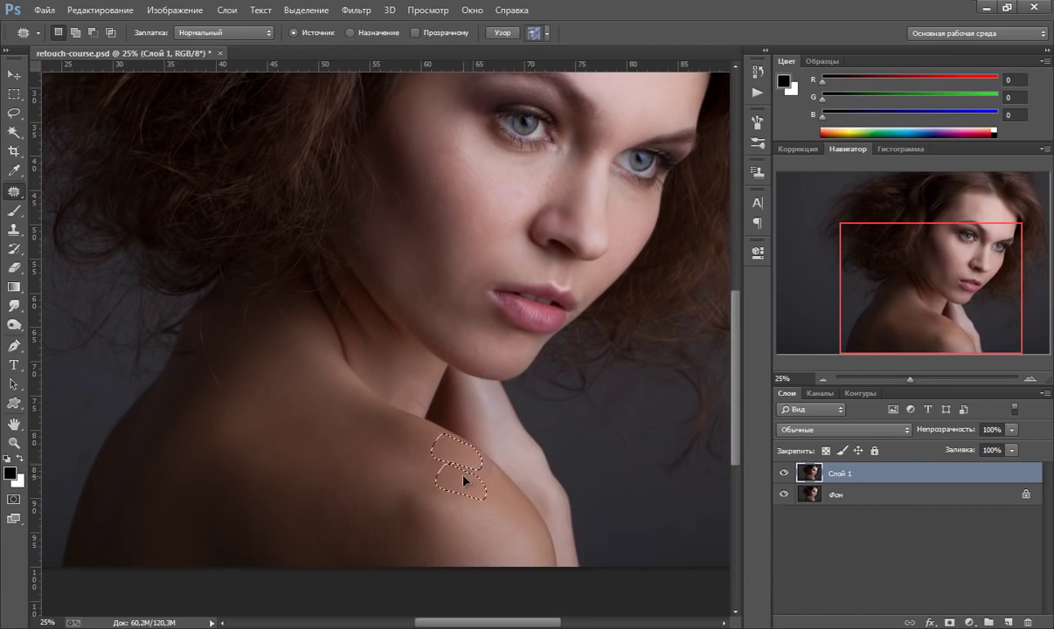
pyautogui.hotkey('ctrl', 'd')
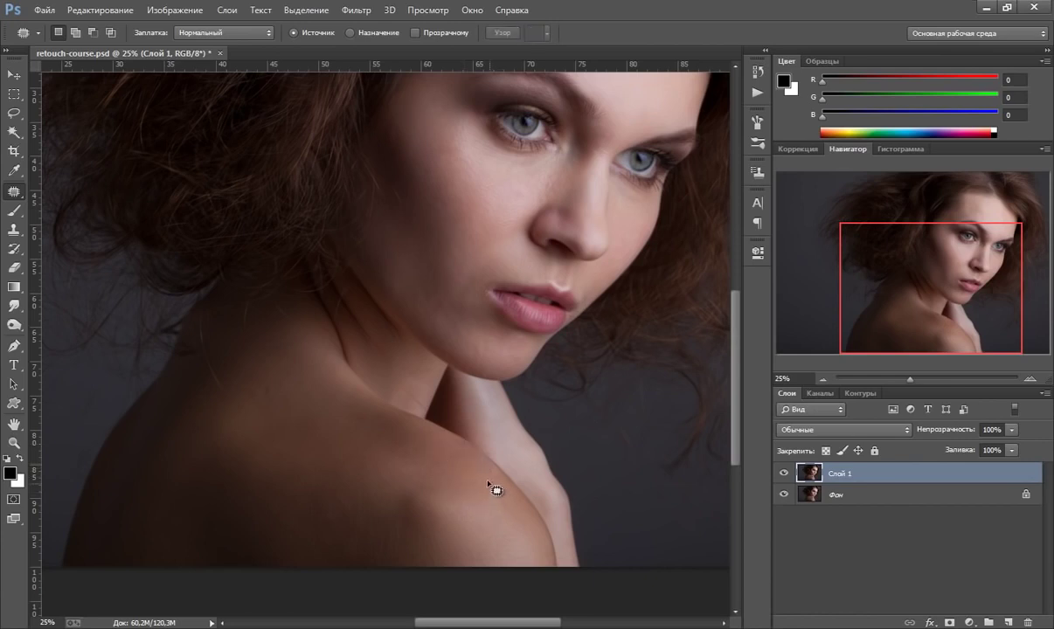
# Step: Patch one more shoulder area, then toggle Слой 1 to compare the shoulder
pyautogui.moveTo(449, 440)
pyautogui.mouseDown()
pyautogui.moveTo(472, 456)
pyautogui.moveTo(448, 441)
pyautogui.moveTo(458, 456)
pyautogui.mouseUp()
pyautogui.click(452, 477)
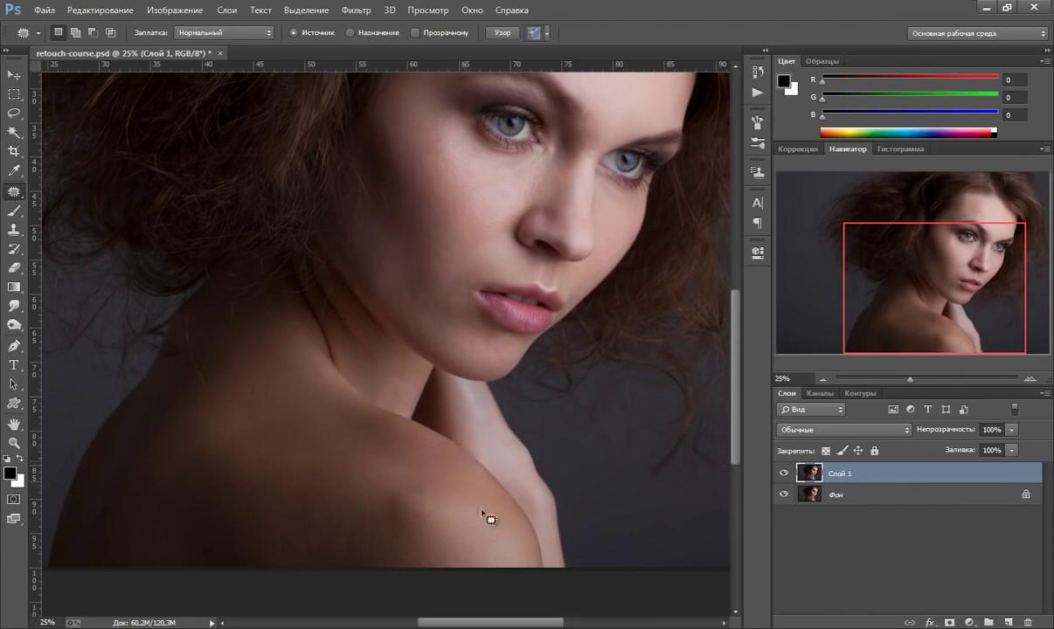
pyautogui.click(784, 472)
pyautogui.click(784, 473)
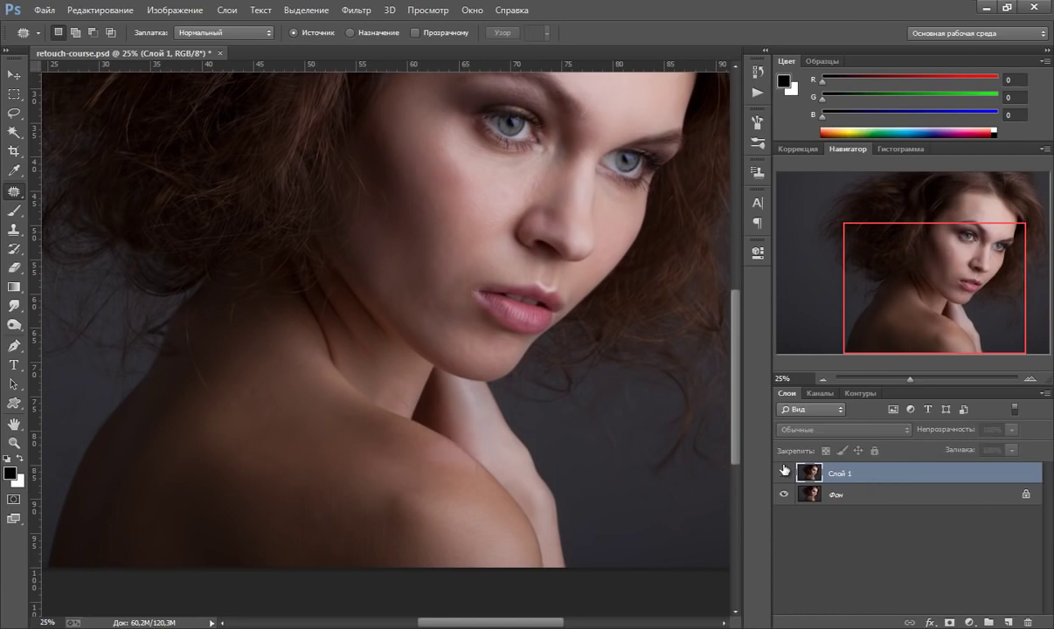
pyautogui.click(784, 473)
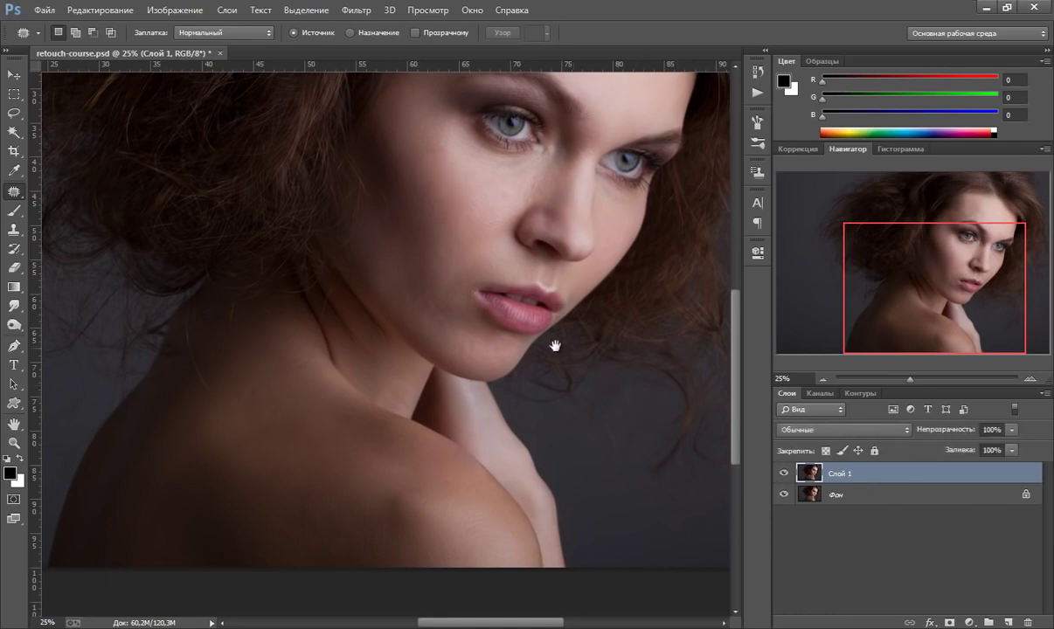
pyautogui.moveTo(266, 346); pyautogui.dragTo(342, 372)
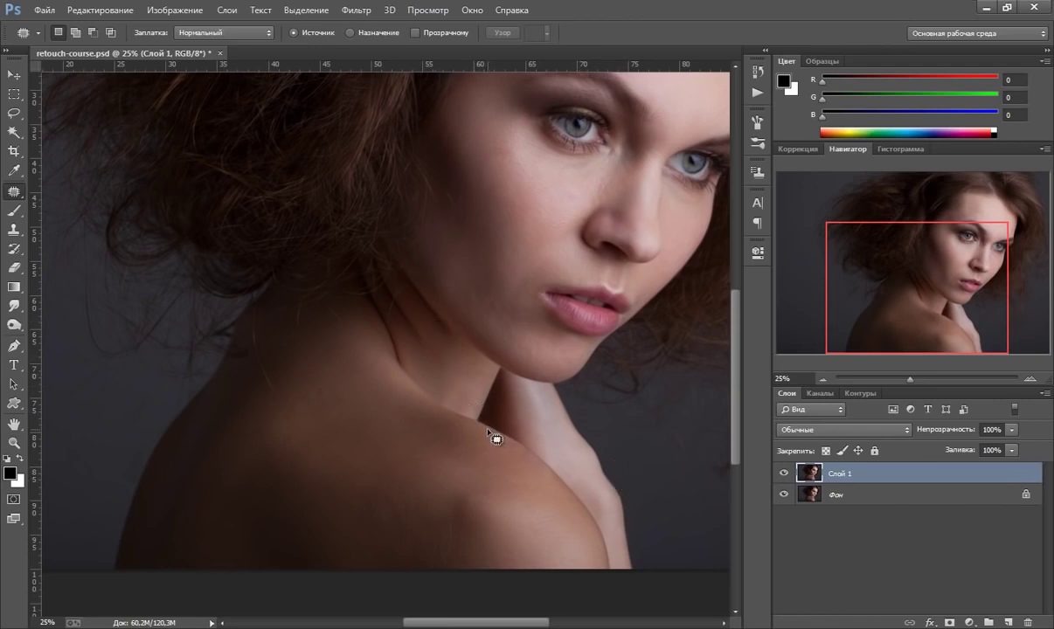
# Step: Switch to the Spot Healing Brush and add an empty layer, Слой 2
pyautogui.rightClick(19, 198)
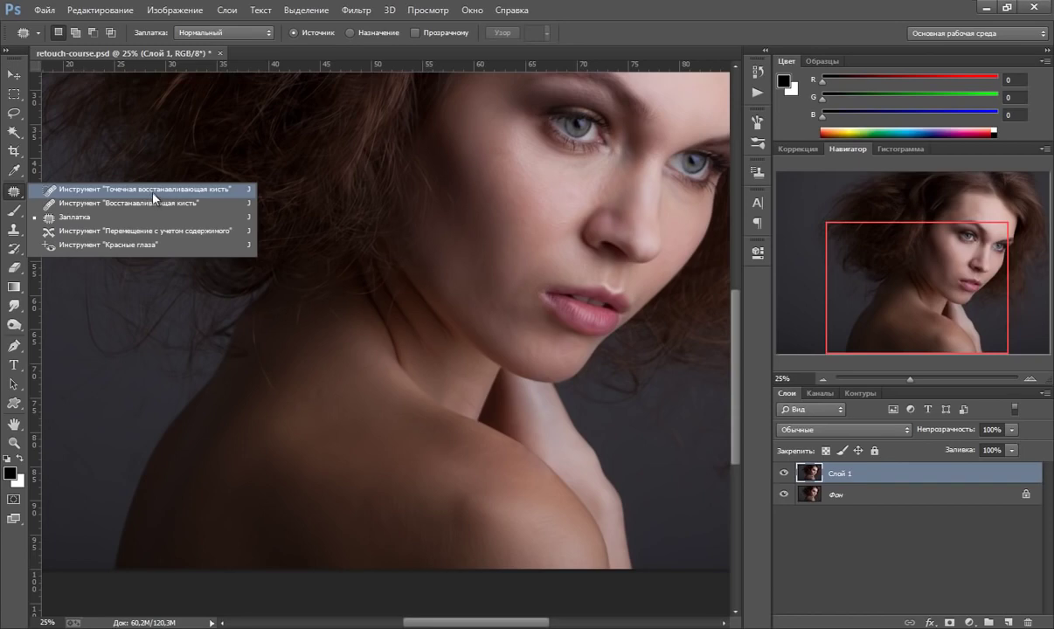
pyautogui.click(153, 194)
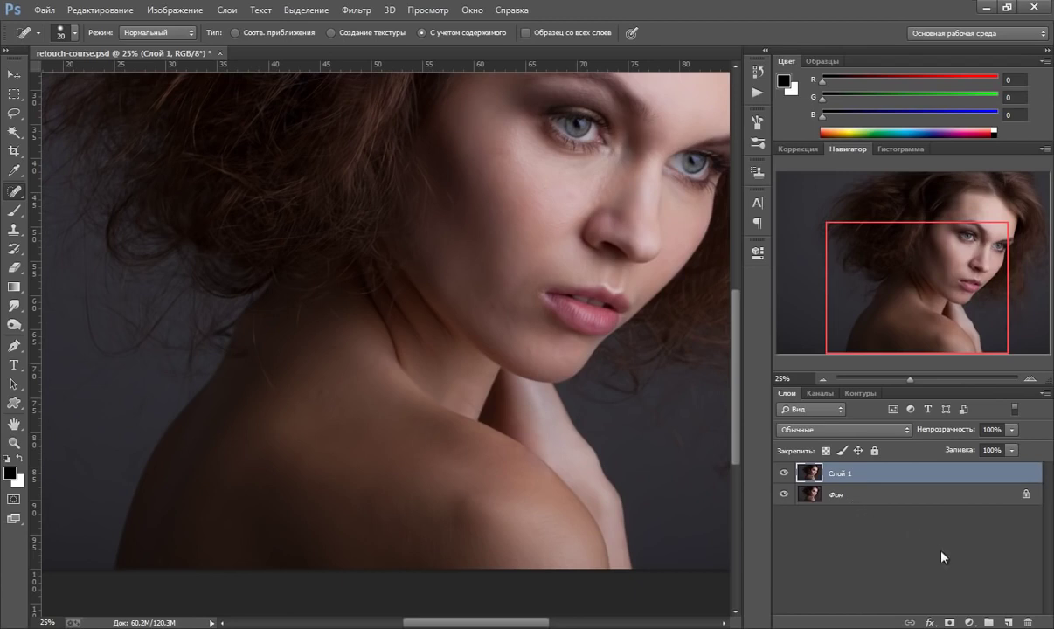
pyautogui.click(1007, 622)
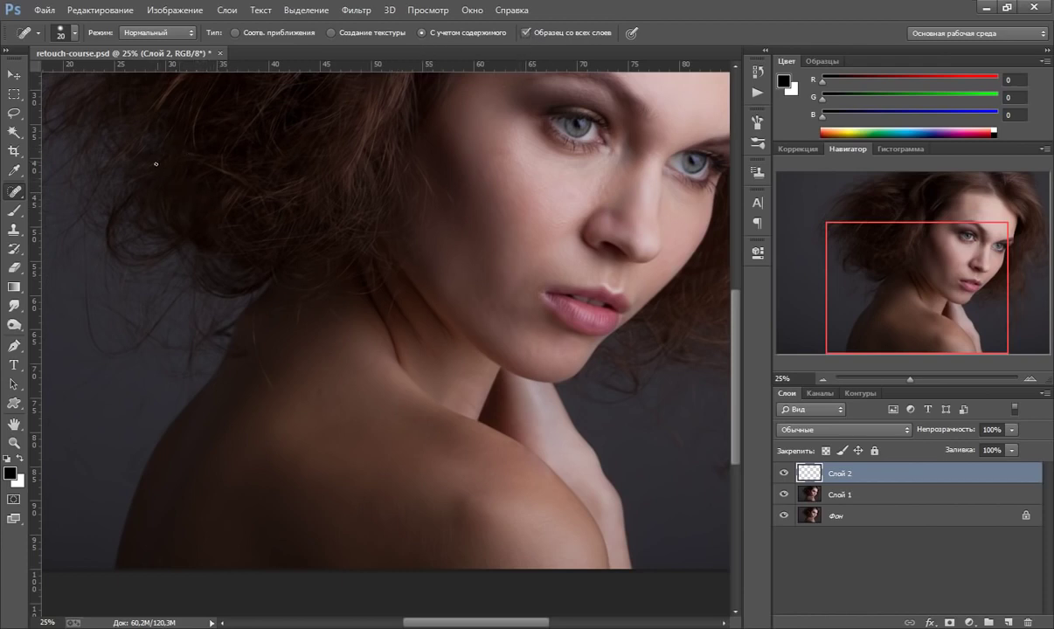
# Step: Set the spot healing brush tip to 33 px with 80% roundness
pyautogui.click(76, 33)
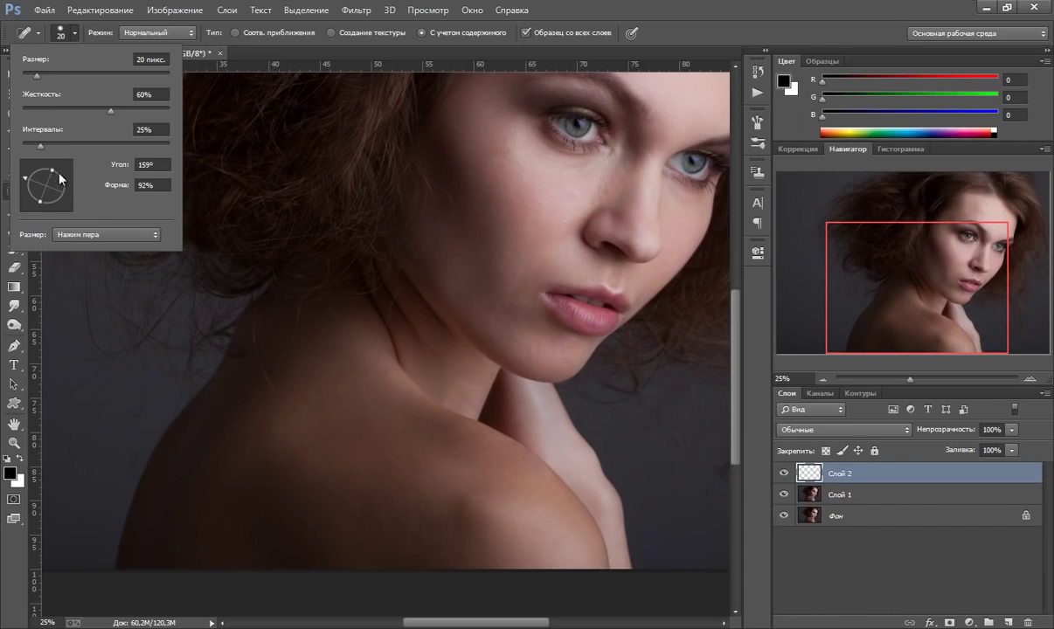
pyautogui.moveTo(53, 171); pyautogui.dragTo(47, 183)
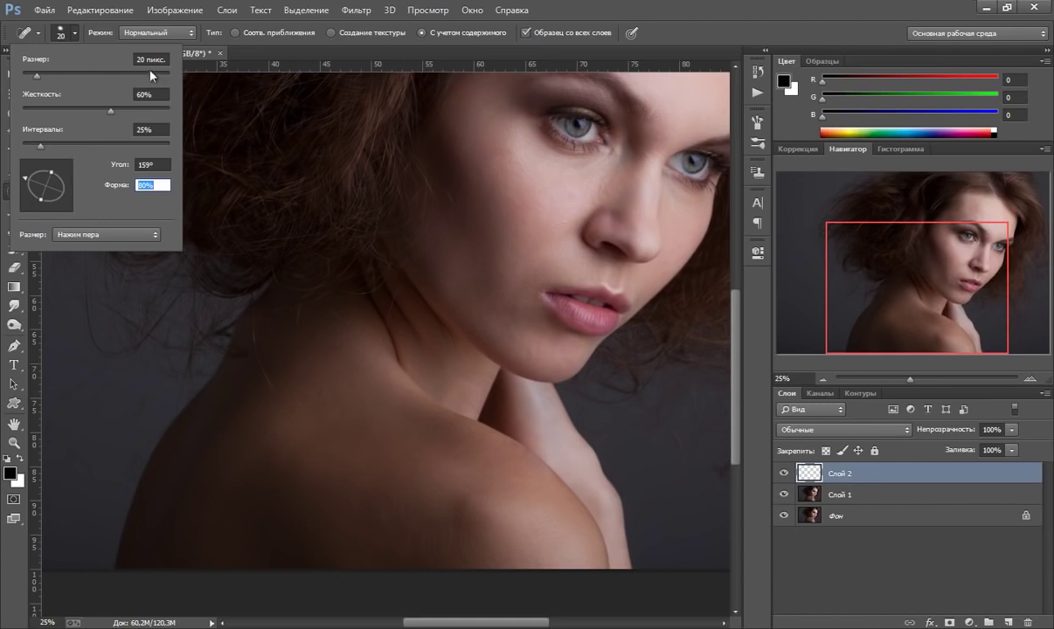
pyautogui.moveTo(39, 77); pyautogui.dragTo(47, 76)
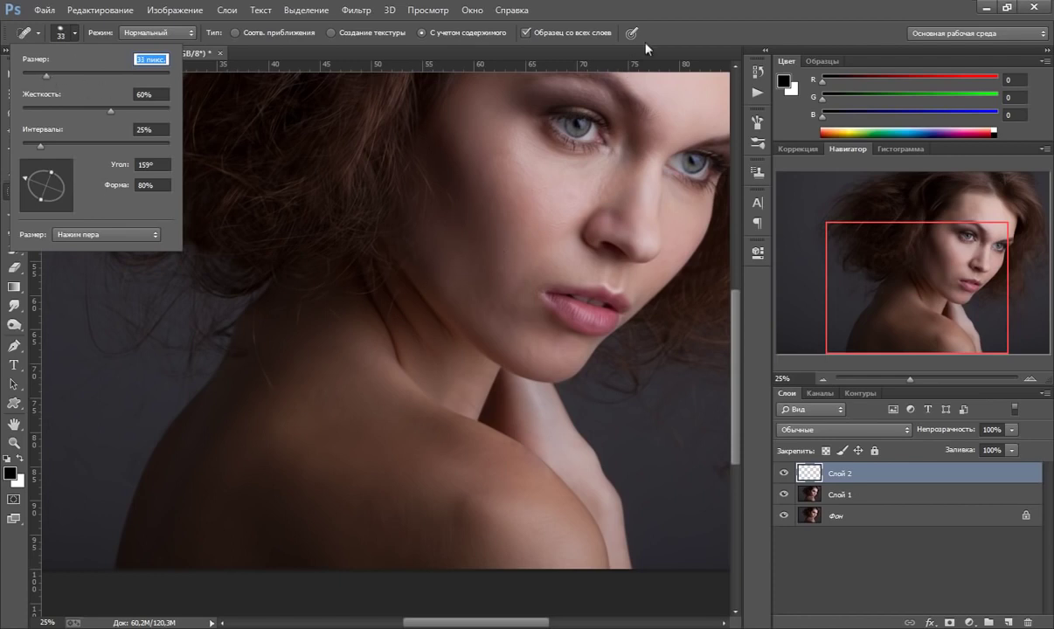
pyautogui.press('Return')
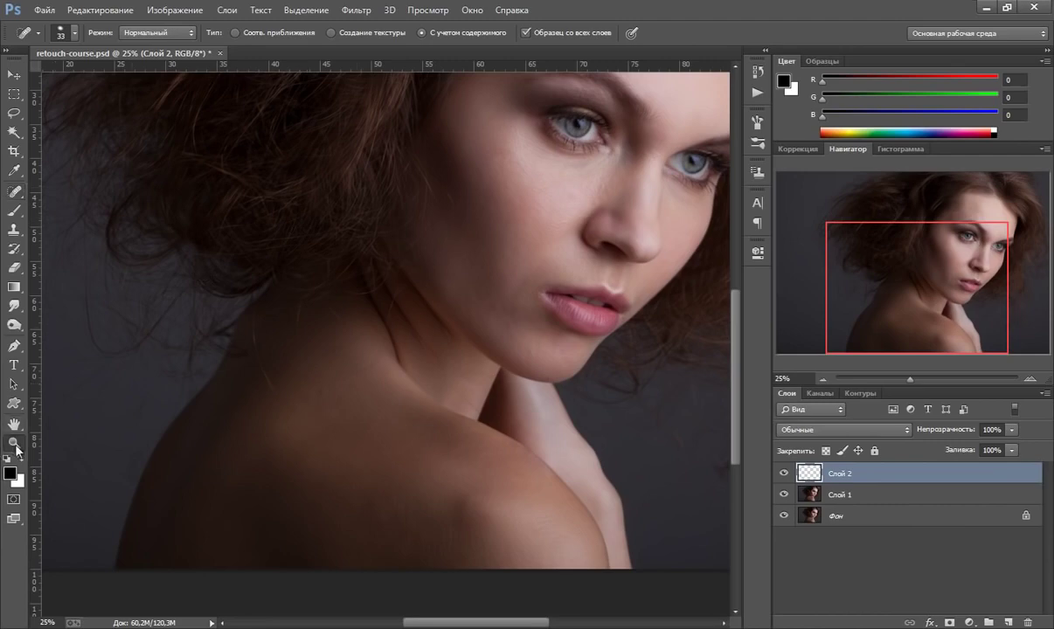
# Step: Zoom to 50% and centre the view on the cheek and lips
pyautogui.click(13, 443)
pyautogui.click(462, 242)
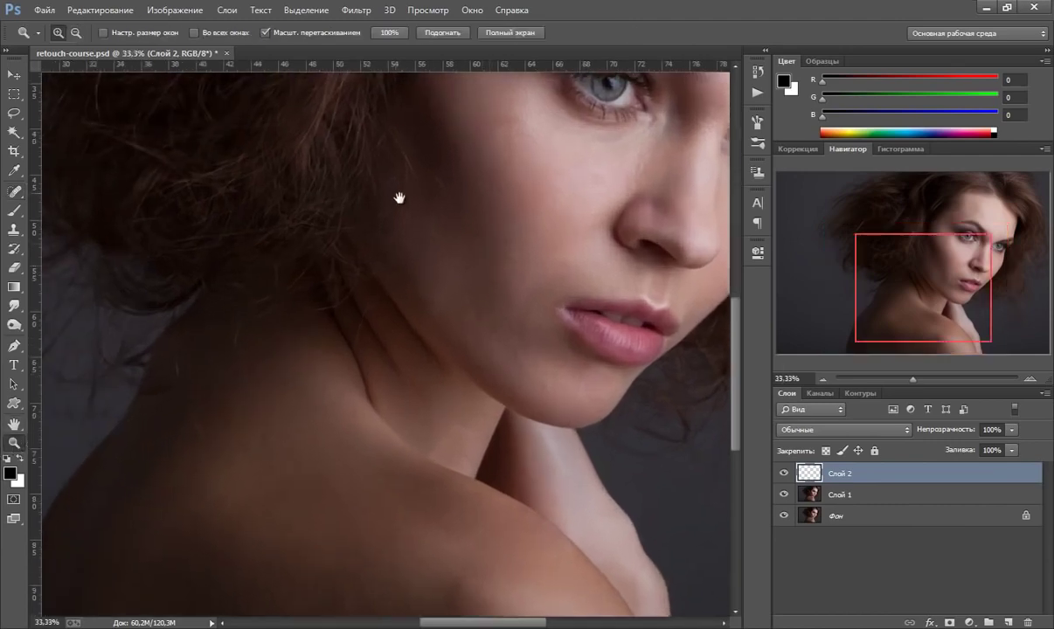
pyautogui.moveTo(400, 199); pyautogui.dragTo(316, 238)
pyautogui.click(405, 229)
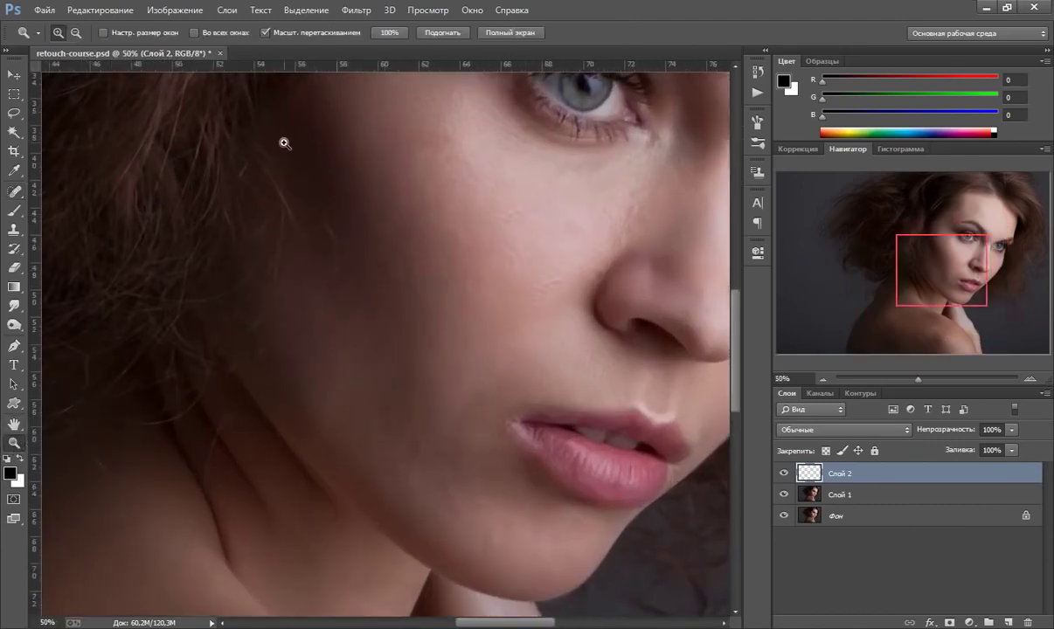
pyautogui.moveTo(414, 179); pyautogui.dragTo(332, 176)
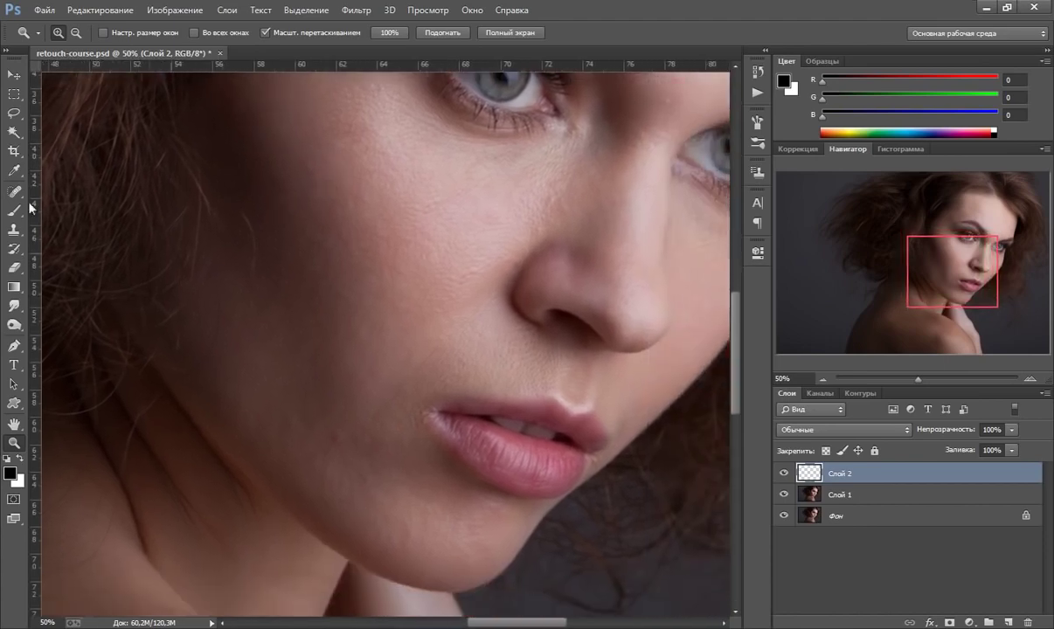
# Step: Heal the small spot beside the lip corner and fine-tune the brush size
pyautogui.click(14, 192)
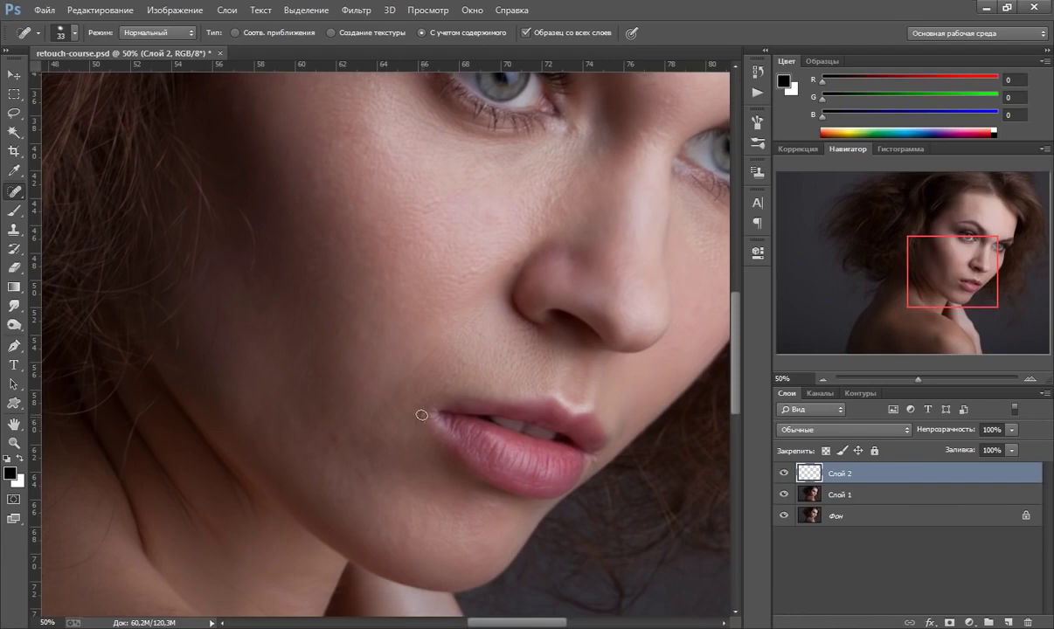
pyautogui.click(421, 415)
pyautogui.moveTo(486, 239); pyautogui.dragTo(464, 307)
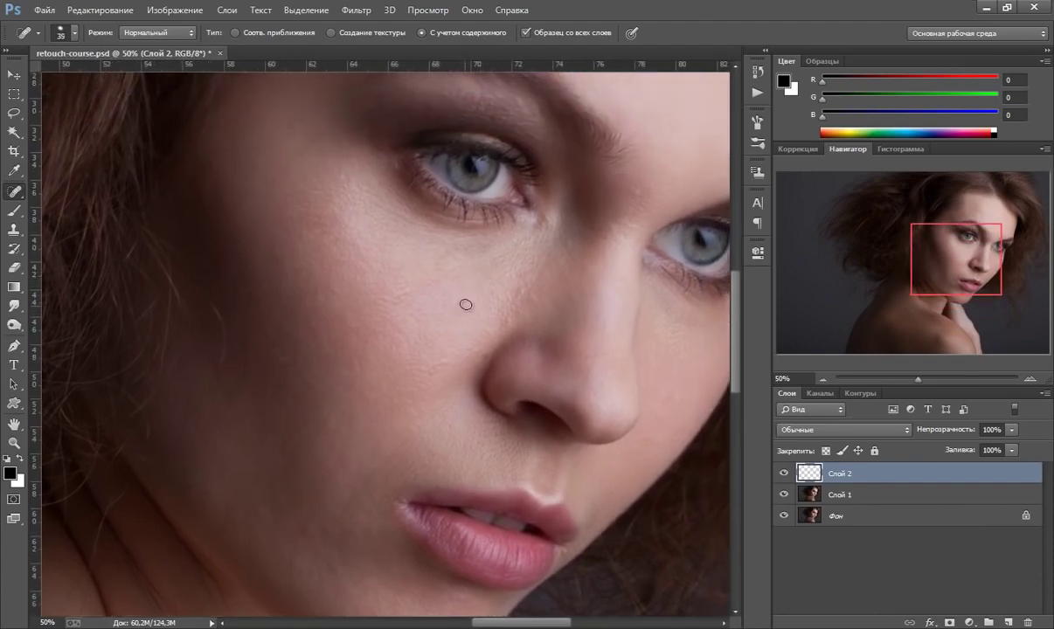
pyautogui.press('[')
pyautogui.press(']')
pyautogui.press('[')
pyautogui.press('[')
# Step: Zoom in to 200% on the eye
pyautogui.click(14, 442)
pyautogui.click(489, 175)
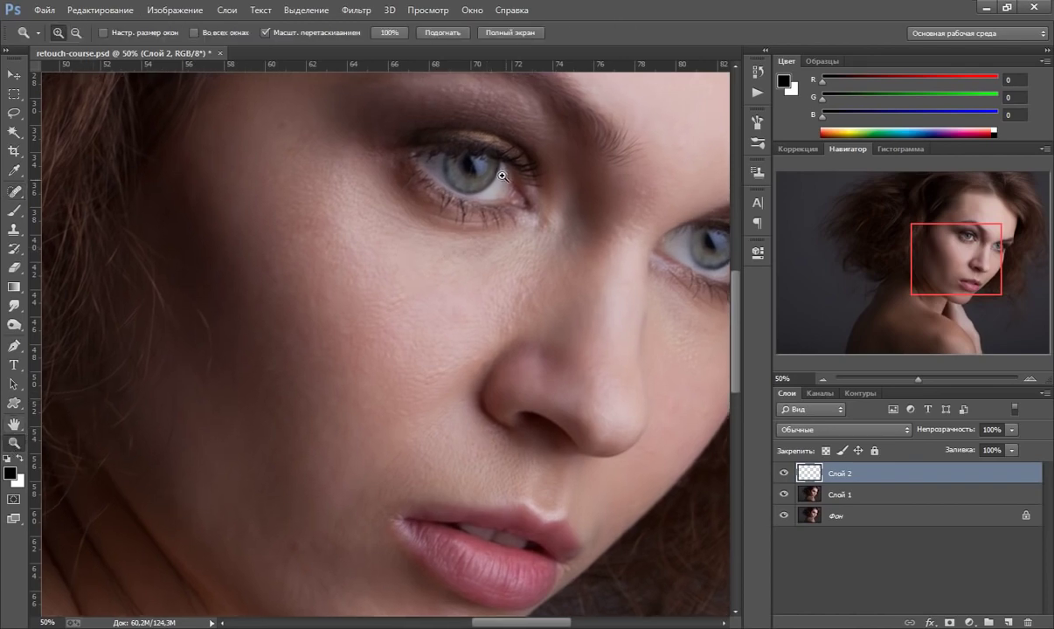
pyautogui.moveTo(472, 179)
pyautogui.mouseDown()
pyautogui.moveTo(472, 209)
pyautogui.moveTo(440, 255)
pyautogui.mouseUp()
pyautogui.click(444, 218)
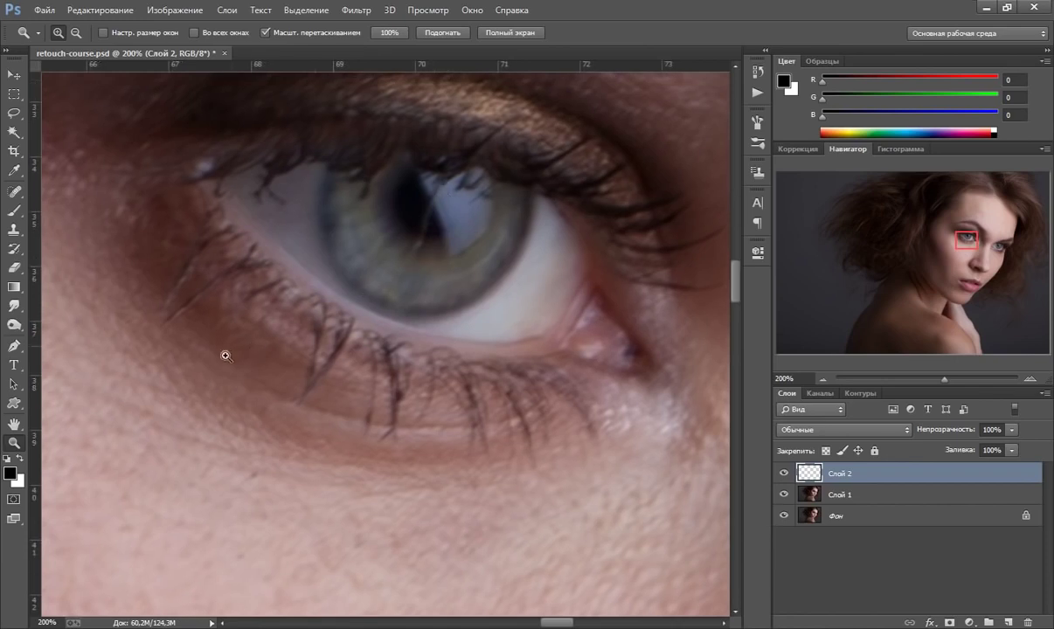
# Step: With a smaller brush, heal specks in the pupil, eye white and inner eye corner
pyautogui.click(14, 191)
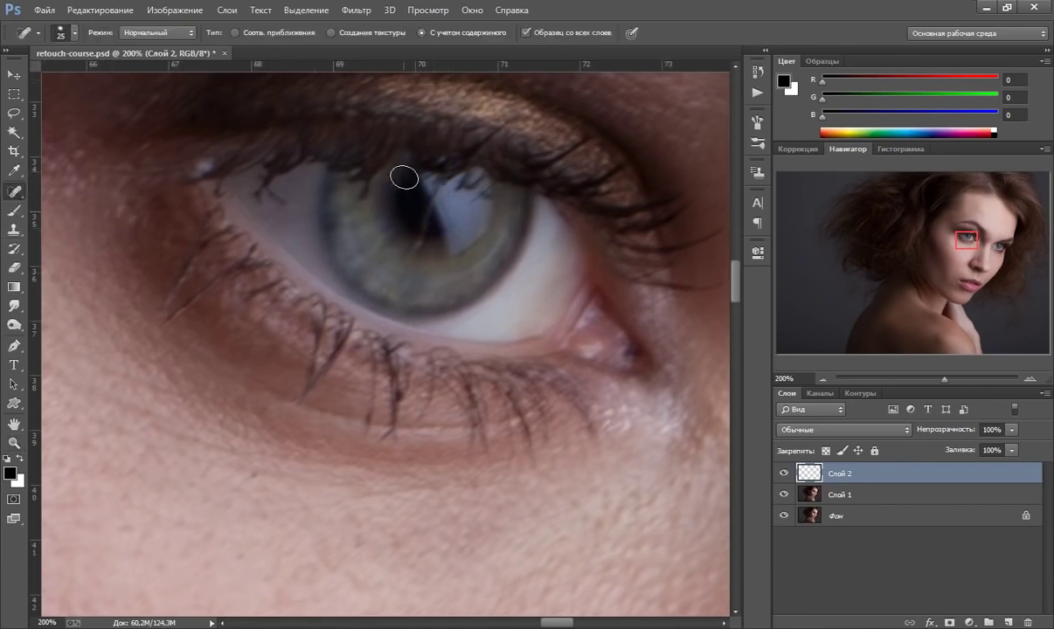
pyautogui.press('[')
pyautogui.press('[')
pyautogui.press('[')
pyautogui.click(407, 202)
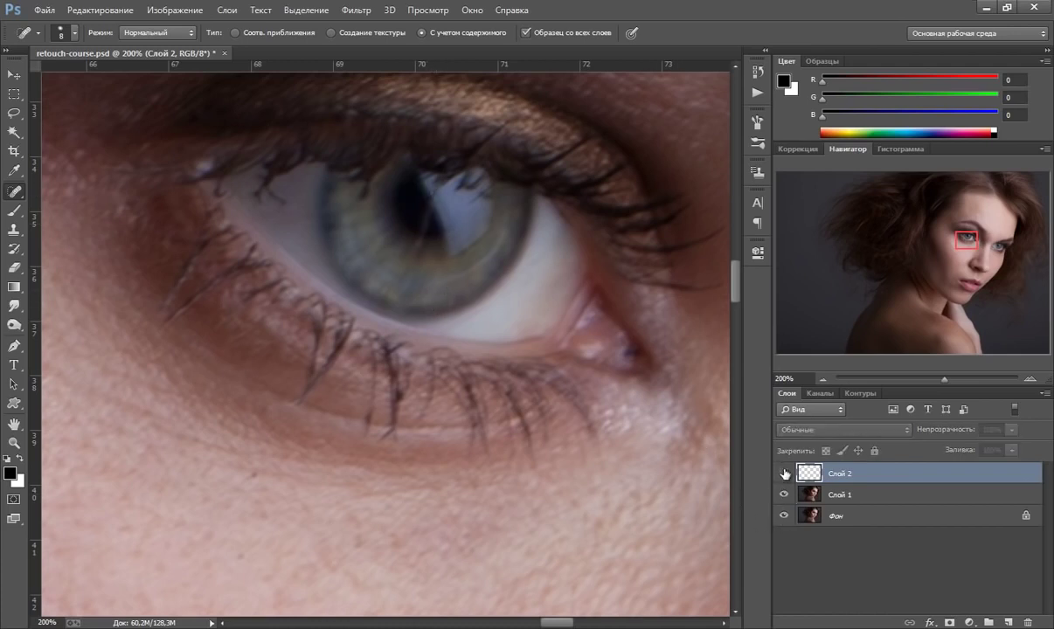
pyautogui.moveTo(284, 205)
pyautogui.mouseDown()
pyautogui.moveTo(258, 185)
pyautogui.moveTo(288, 210)
pyautogui.mouseUp()
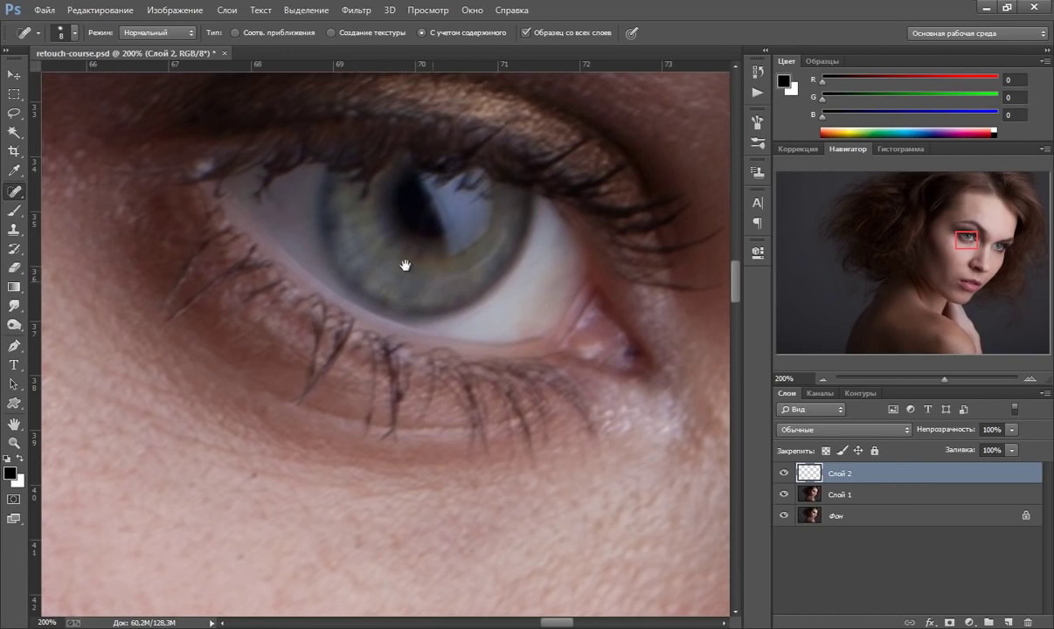
pyautogui.hscroll(4, 404, 266)
pyautogui.scroll(-2, 371, 240)
pyautogui.moveTo(451, 276); pyautogui.dragTo(462, 284)
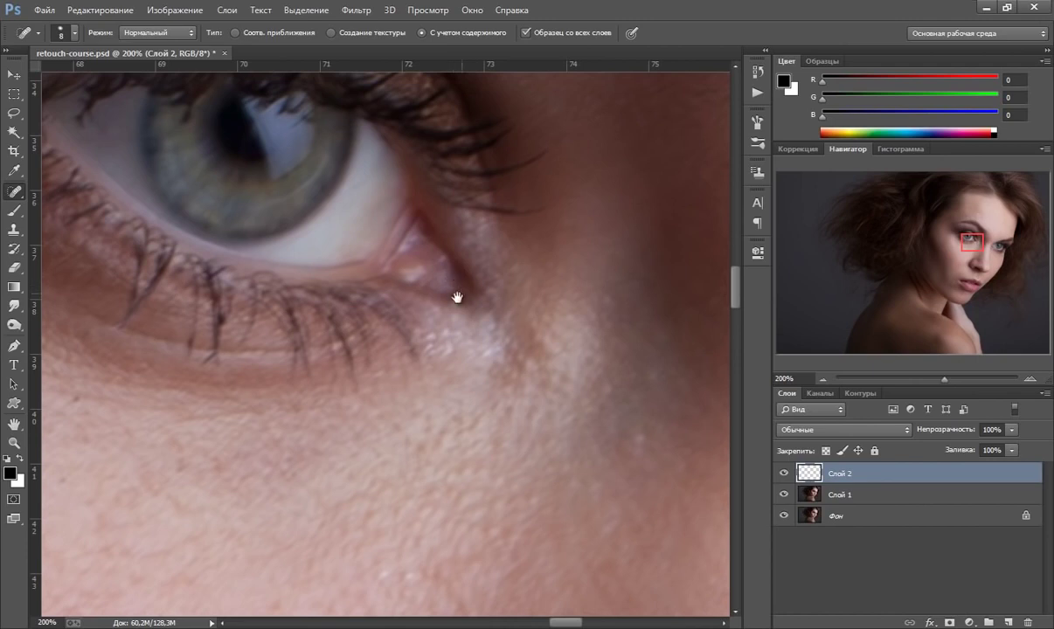
# Step: Heal the dark spot beside the eye and the small spot under it
pyautogui.moveTo(456, 293); pyautogui.dragTo(343, 232)
pyautogui.moveTo(475, 219)
pyautogui.mouseDown()
pyautogui.moveTo(440, 181)
pyautogui.moveTo(386, 170)
pyautogui.mouseUp()
pyautogui.moveTo(446, 208); pyautogui.dragTo(419, 189)
pyautogui.hotkey('ctrl', 'r')
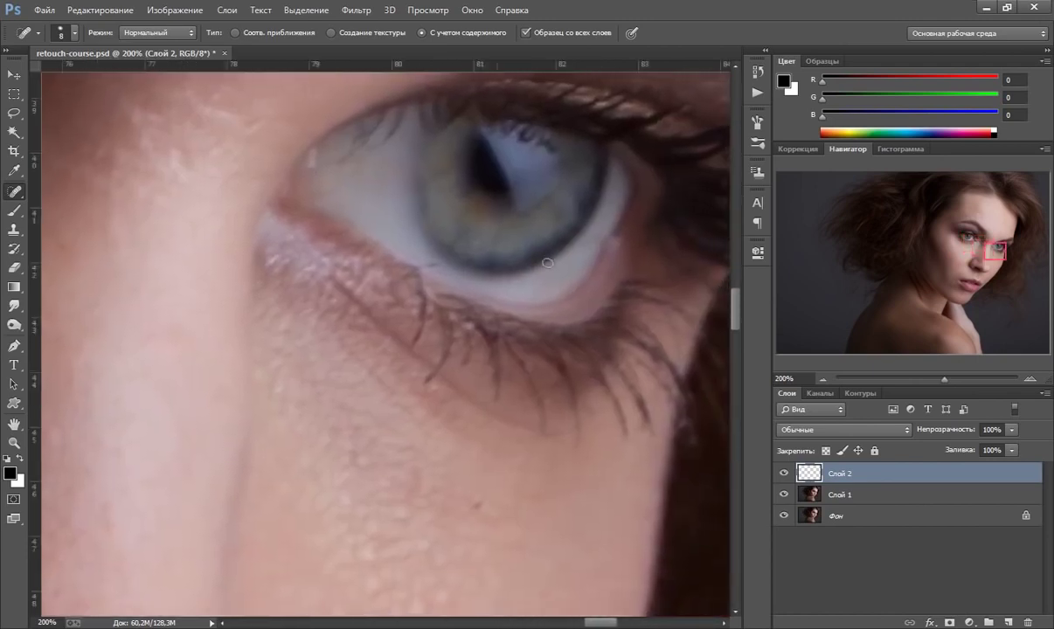
pyautogui.moveTo(581, 244); pyautogui.dragTo(591, 227)
pyautogui.click(429, 266)
# Step: Fit the image on screen, then zoom to 66.67% around the eye
pyautogui.click(14, 446)
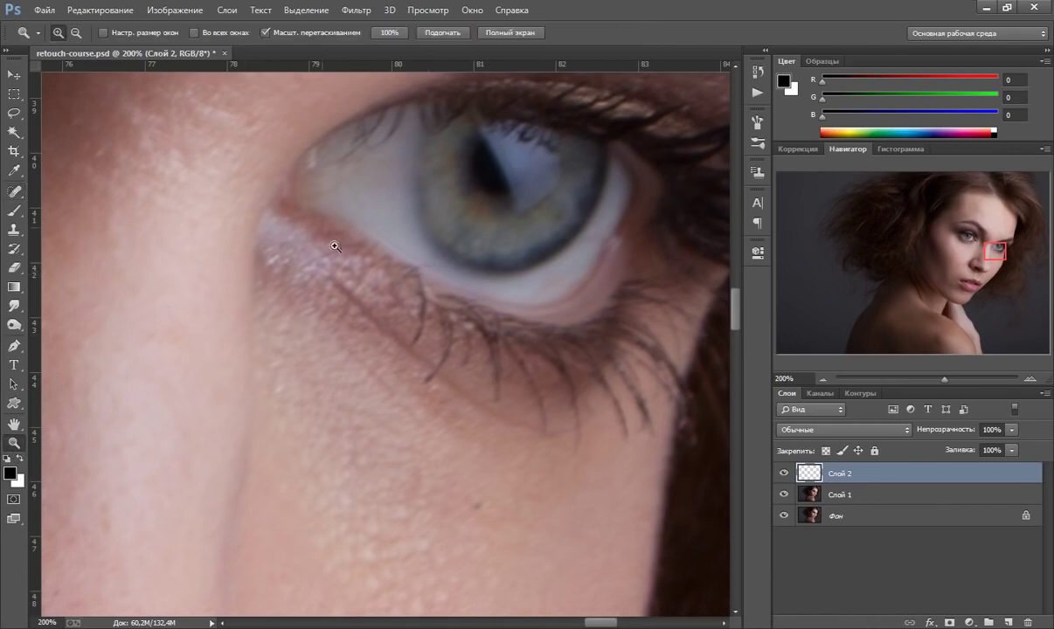
pyautogui.rightClick(321, 235)
pyautogui.click(346, 249)
pyautogui.click(489, 261)
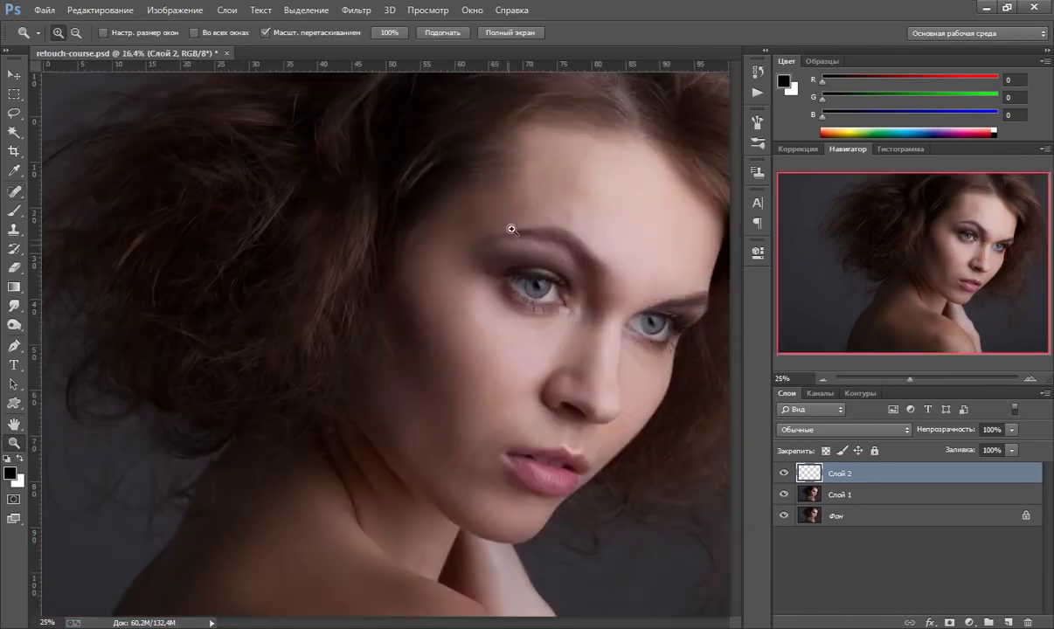
pyautogui.moveTo(452, 258); pyautogui.dragTo(440, 236)
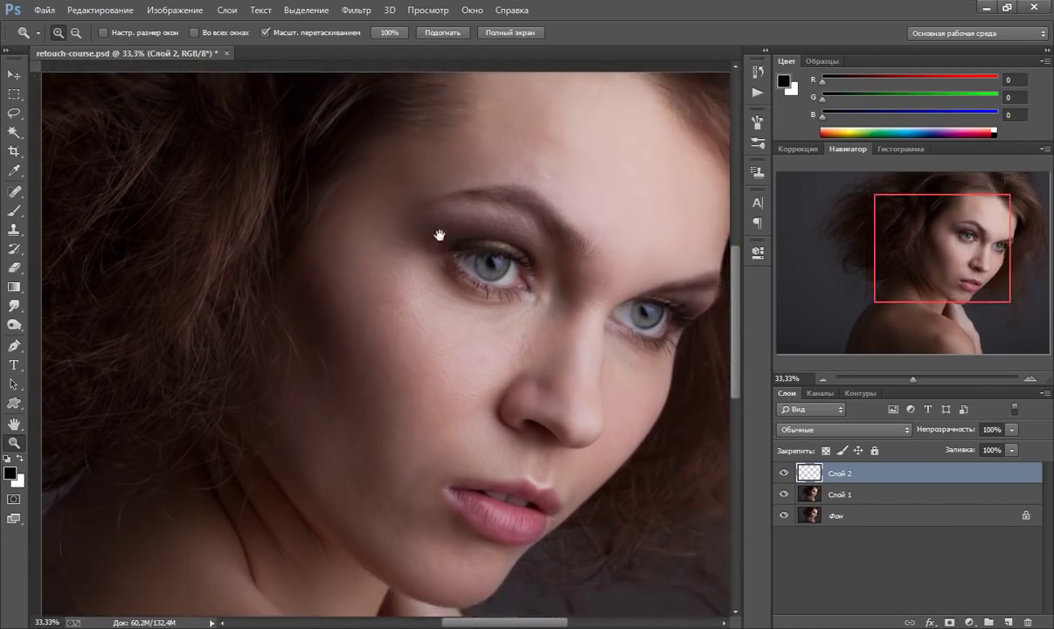
pyautogui.click(492, 360)
pyautogui.moveTo(370, 146)
pyautogui.mouseDown()
pyautogui.moveTo(361, 199)
pyautogui.moveTo(384, 212)
pyautogui.mouseUp()
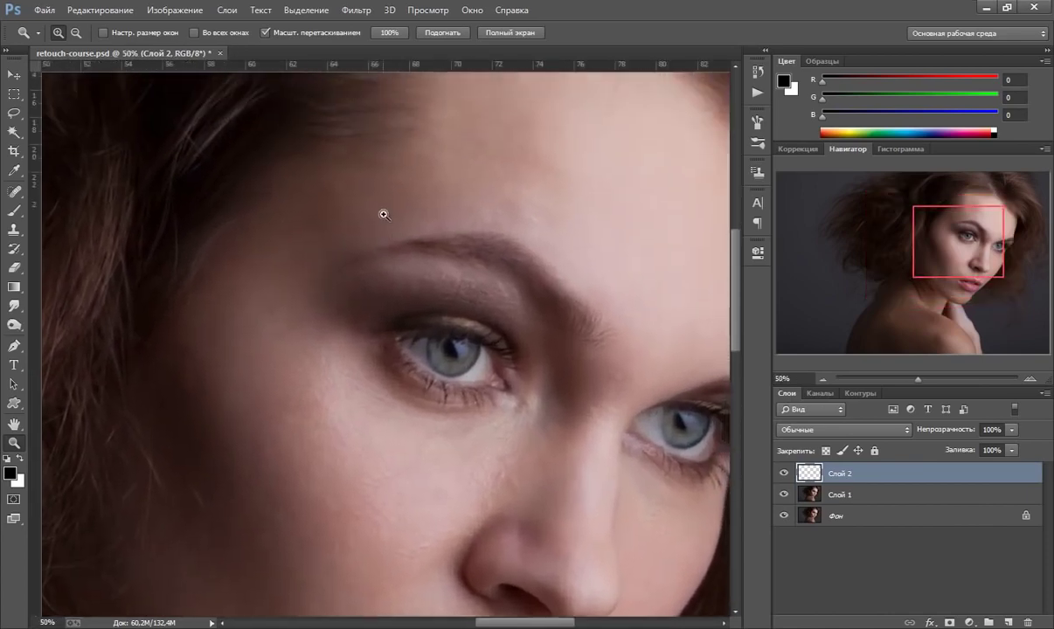
pyautogui.click(376, 210)
# Step: Spot-heal the three blemishes above the eyebrow
pyautogui.click(14, 192)
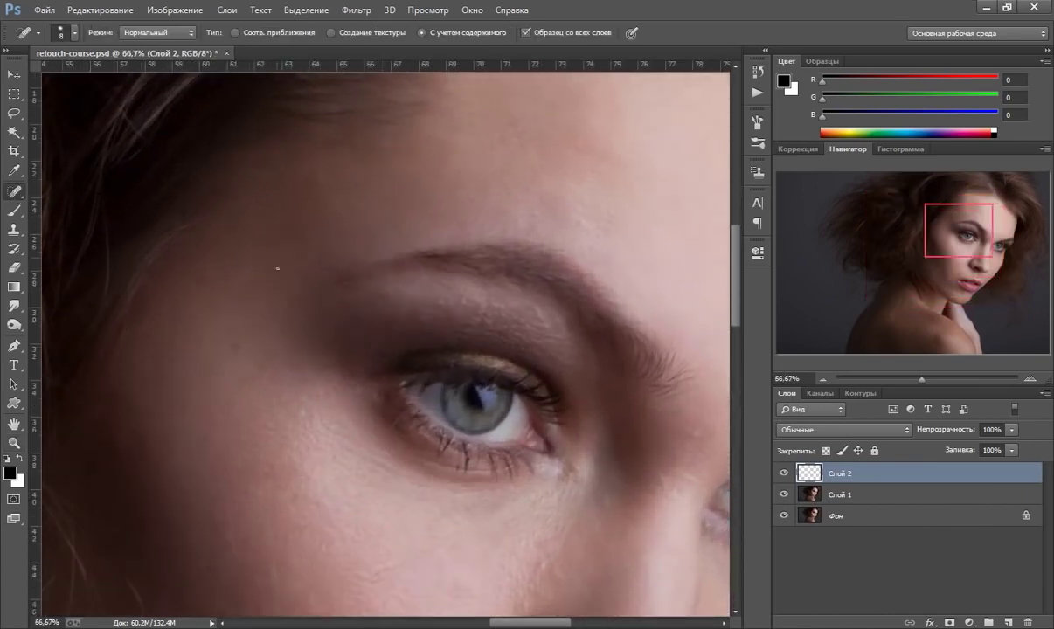
pyautogui.moveTo(322, 266); pyautogui.dragTo(340, 271)
pyautogui.moveTo(410, 244); pyautogui.dragTo(387, 231)
pyautogui.moveTo(322, 267); pyautogui.dragTo(329, 271)
pyautogui.hscroll(2, 489, 262)
pyautogui.scroll(-1, 489, 262)
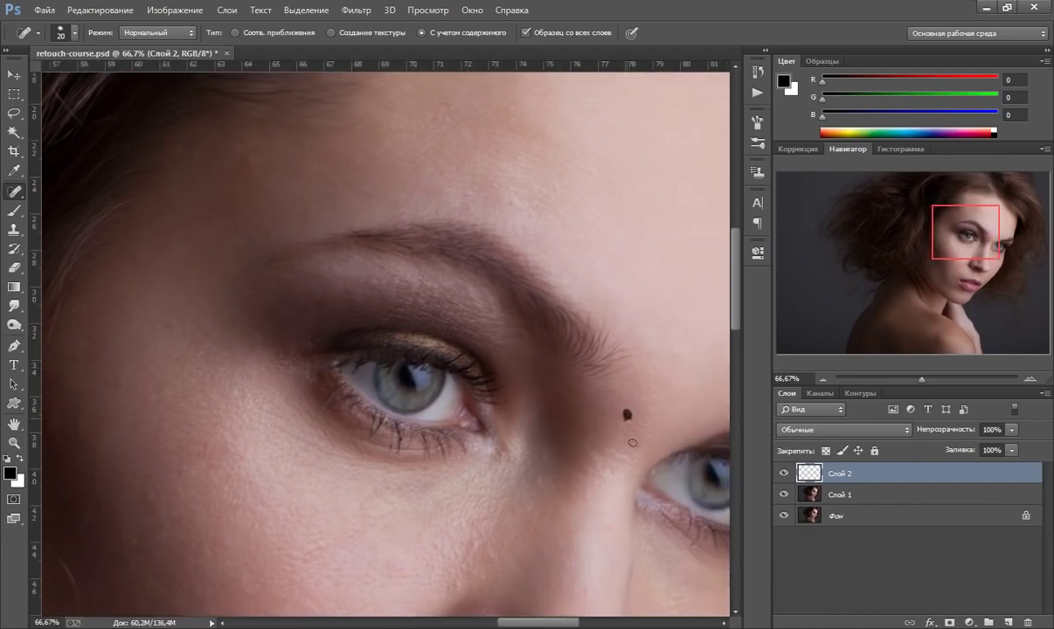
pyautogui.moveTo(502, 269); pyautogui.dragTo(465, 253)
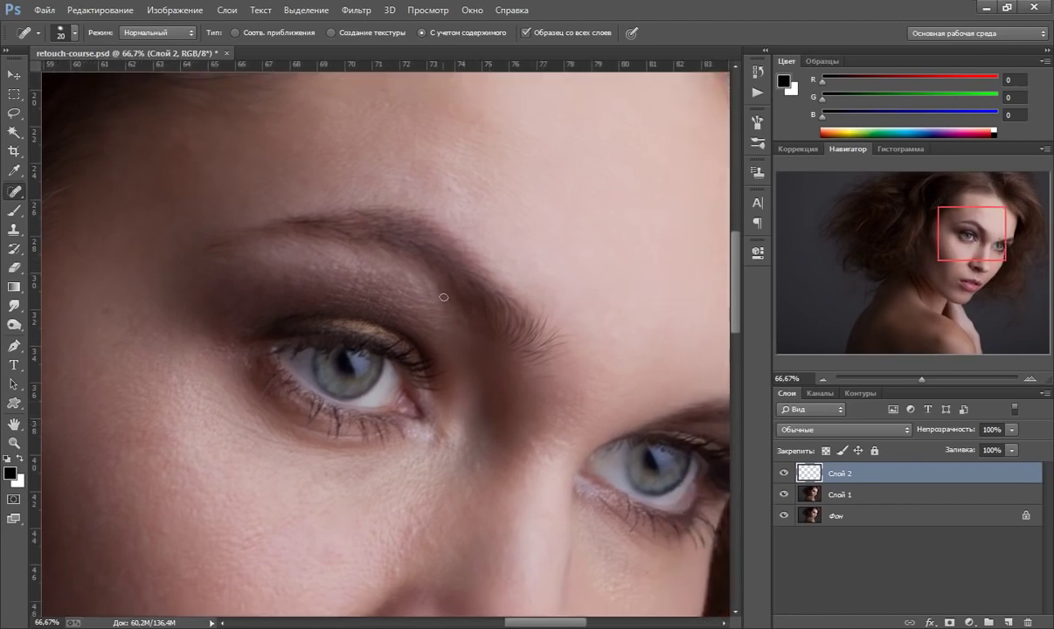
# Step: Switch to the Healing Brush Tool from the healing tools group
pyautogui.rightClick(17, 191)
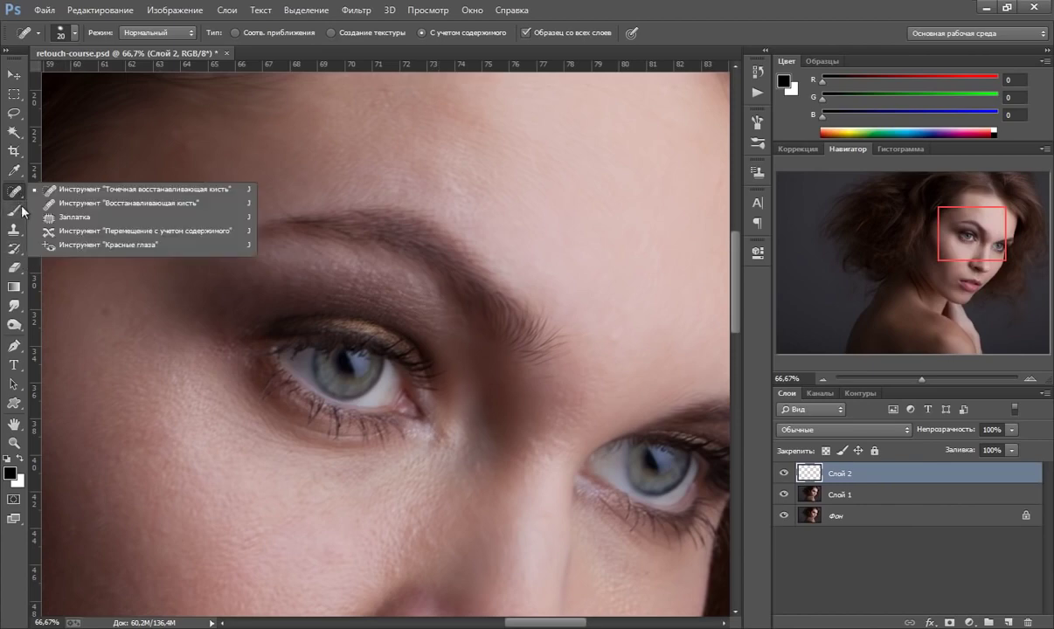
pyautogui.click(119, 203)
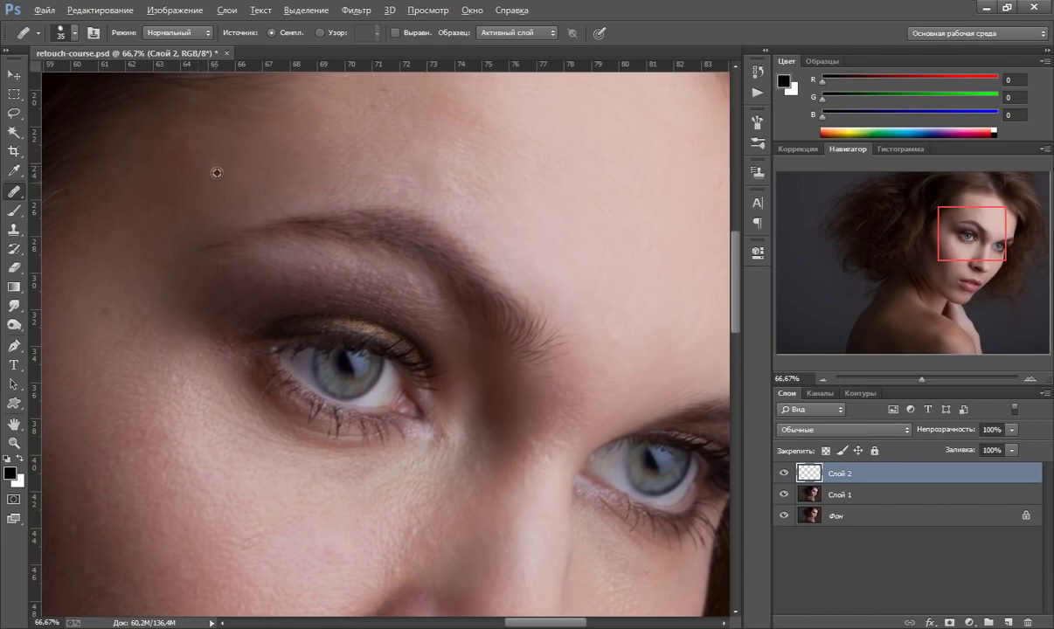
# Step: Set the healing brush Sample option to Current & Below
pyautogui.moveTo(217, 172); pyautogui.dragTo(231, 188)
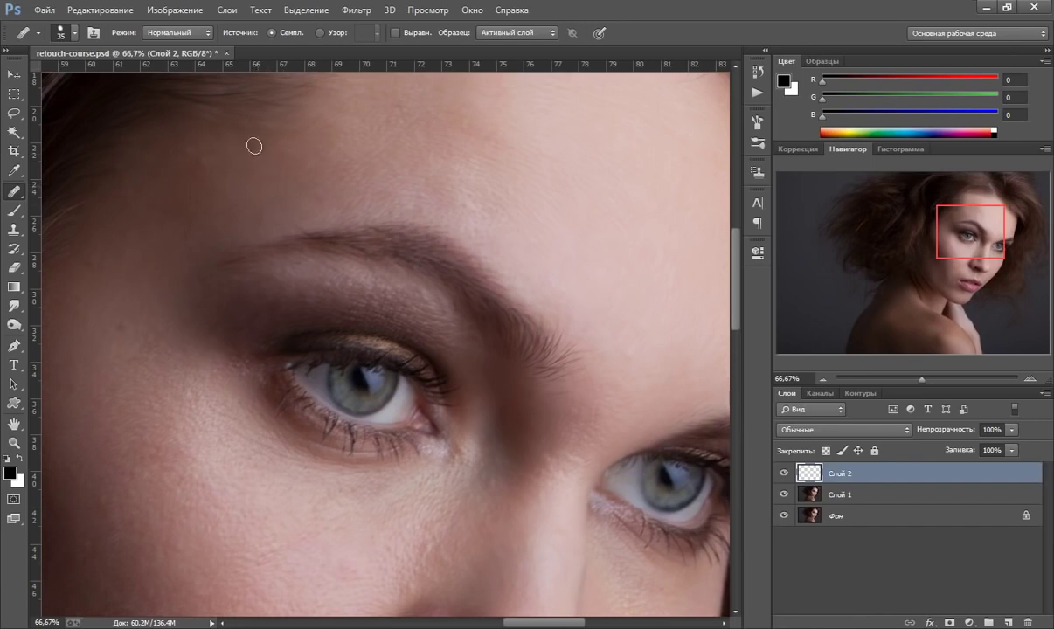
pyautogui.click(549, 35)
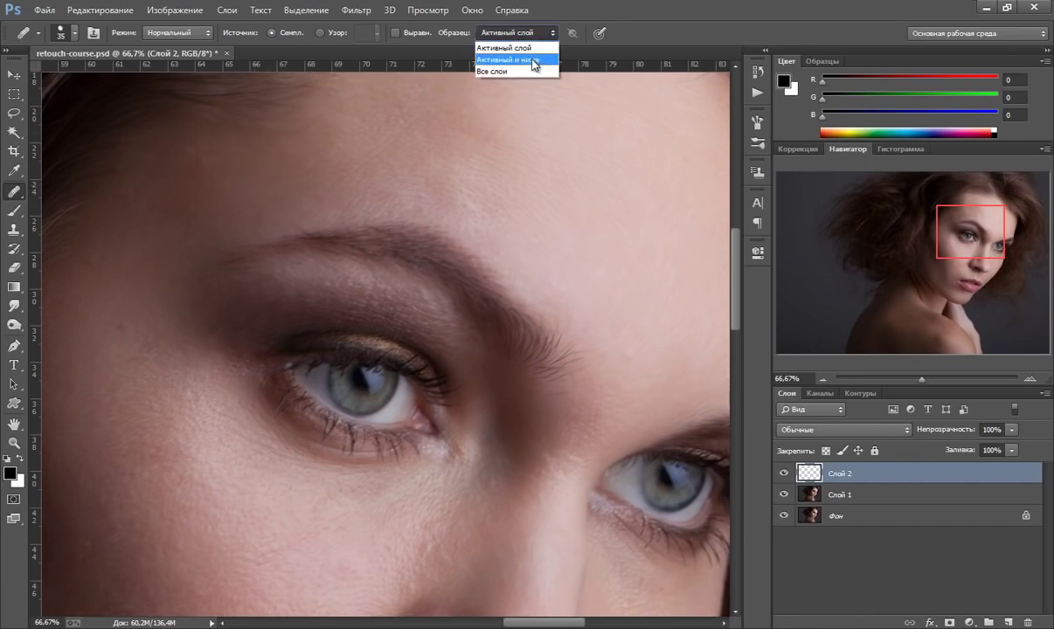
pyautogui.click(535, 61)
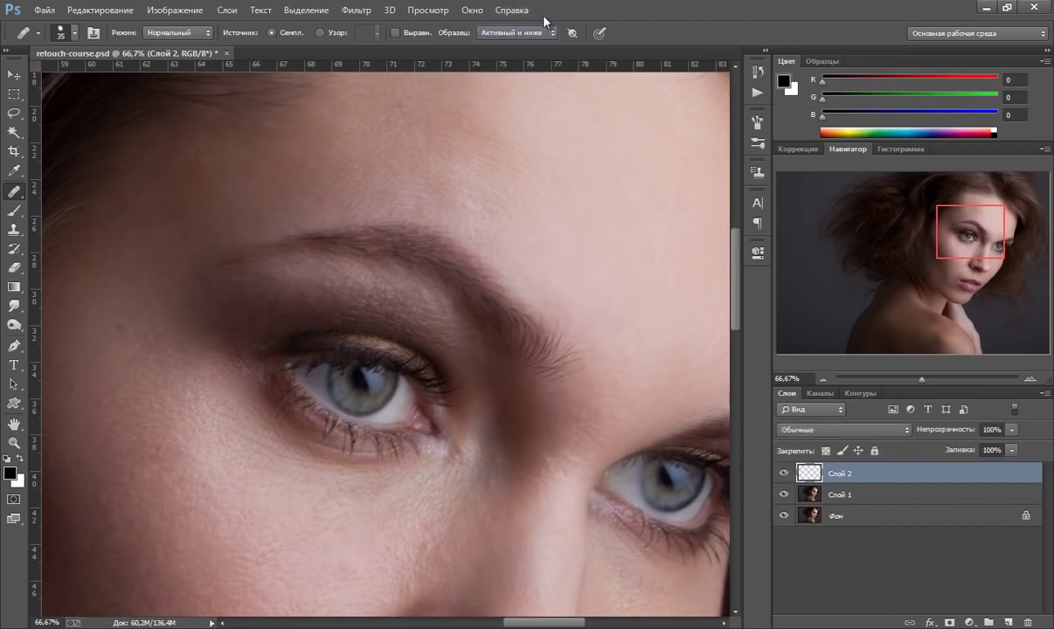
pyautogui.click(516, 33)
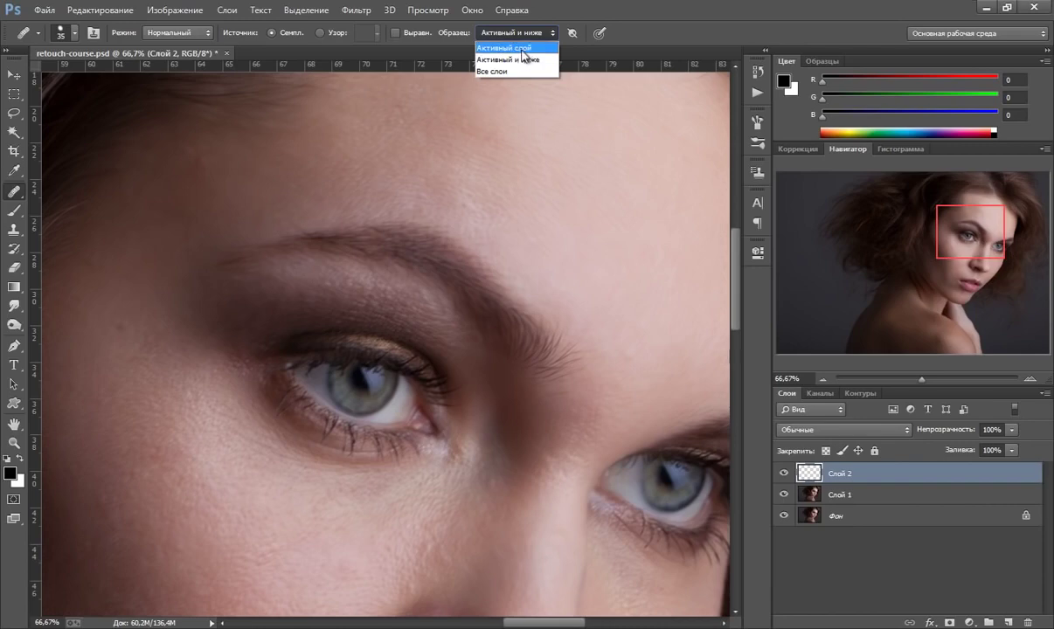
pyautogui.click(507, 59)
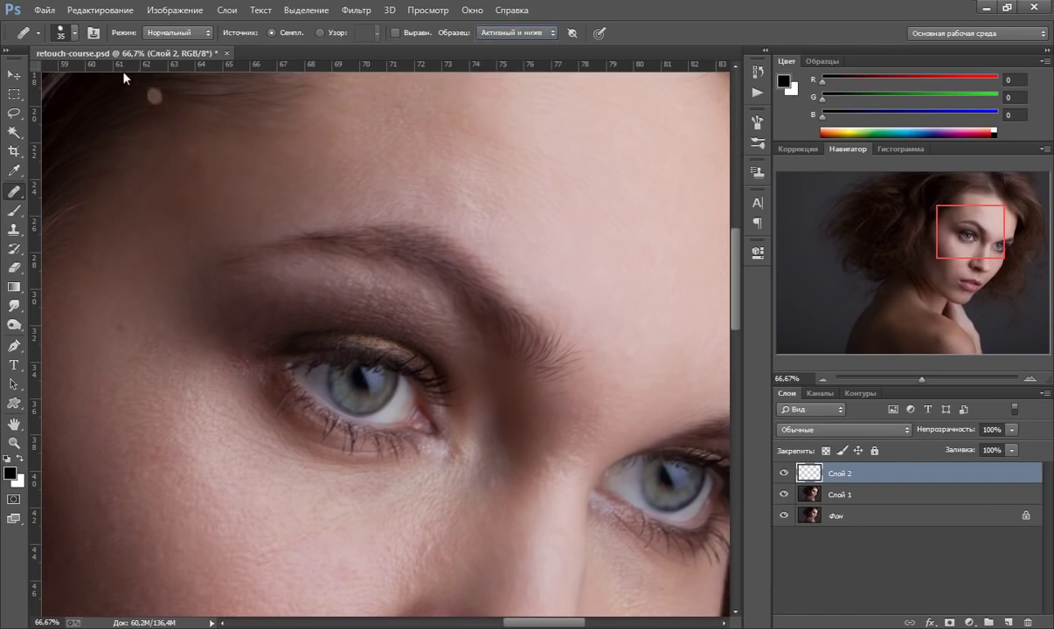
# Step: Give the healing brush tip a 139° angle and 70% hardness
pyautogui.click(75, 33)
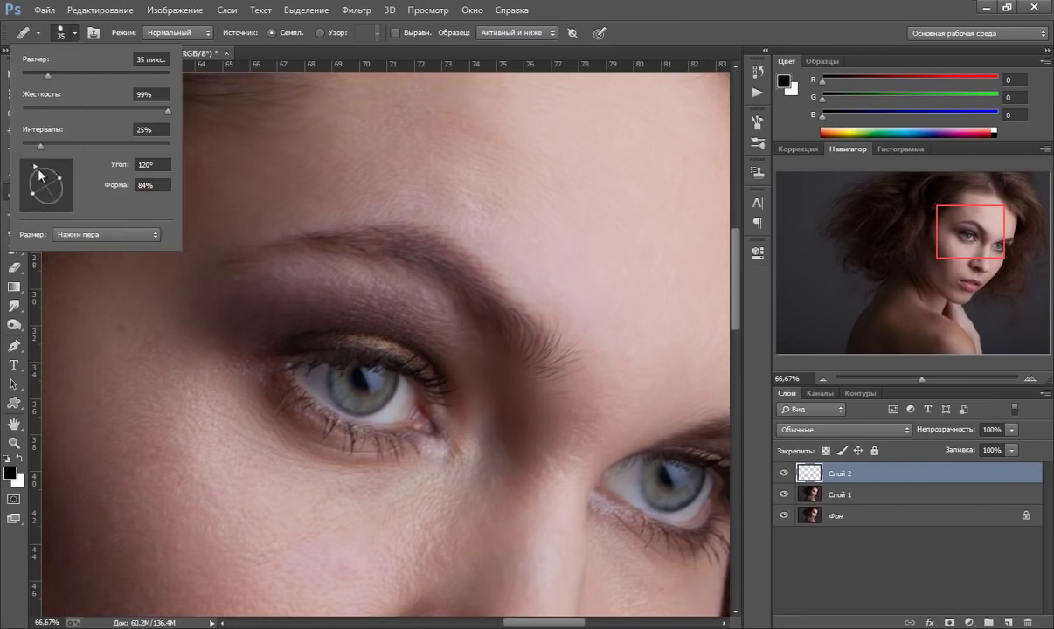
pyautogui.moveTo(35, 167); pyautogui.dragTo(32, 166)
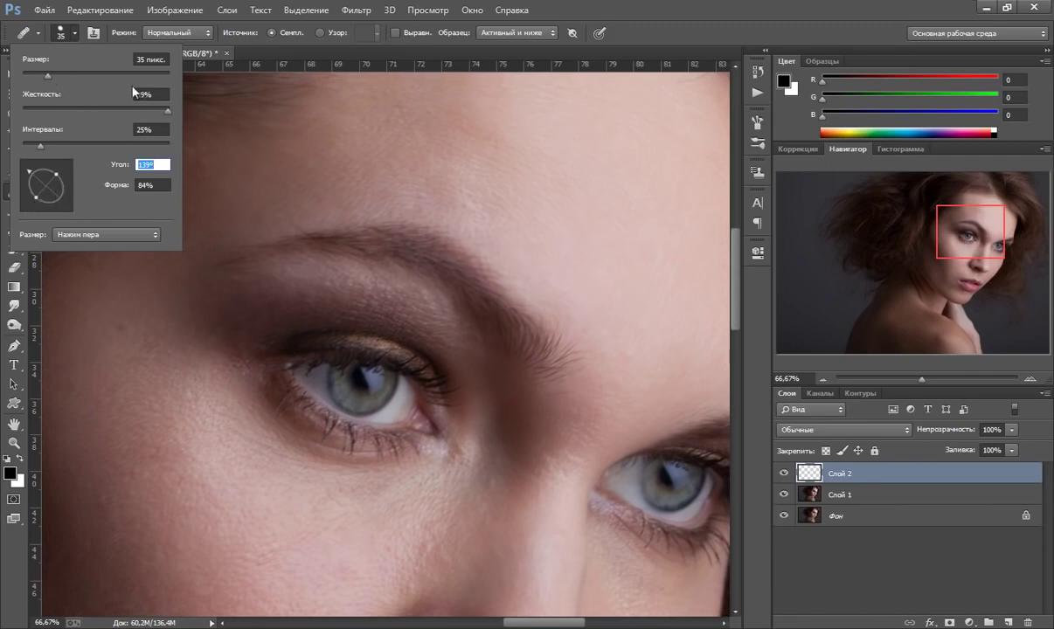
pyautogui.moveTo(168, 112); pyautogui.dragTo(166, 111)
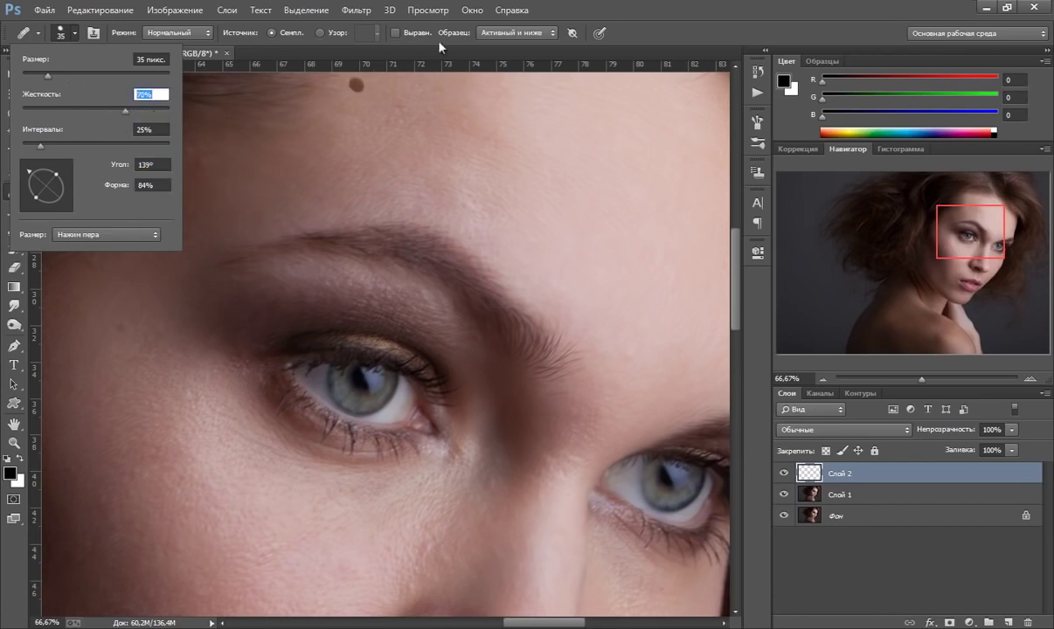
pyautogui.press('Return')
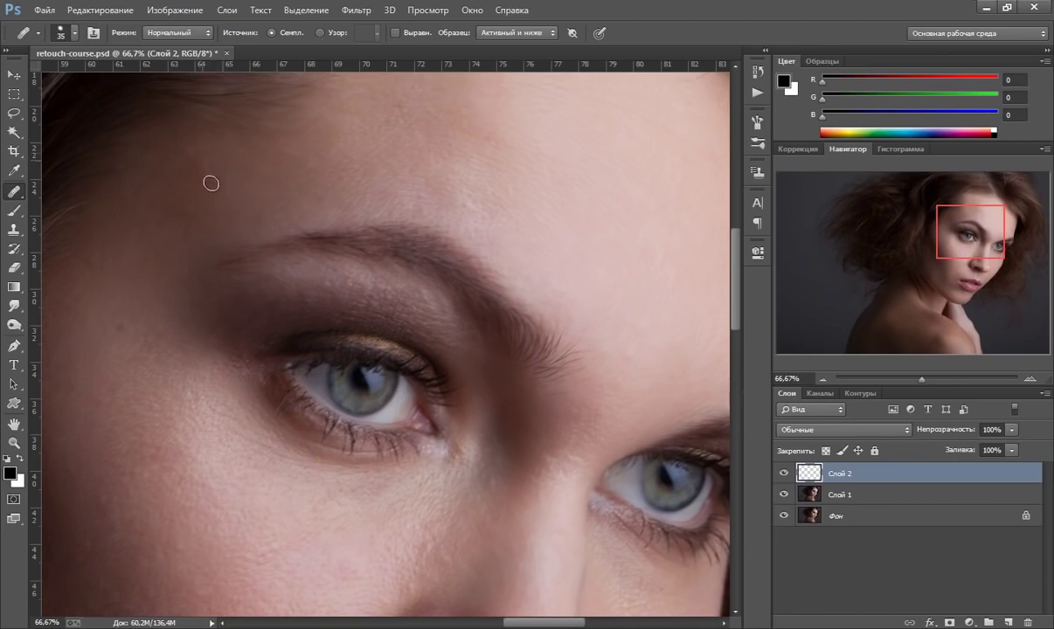
# Step: Sample forehead skin, heal the shadowed patch by the eye, and toggle Слой 2 to compare
pyautogui.moveTo(211, 182); pyautogui.dragTo(201, 154)
pyautogui.click(262, 288)
pyautogui.click(784, 474)
pyautogui.click(784, 473)
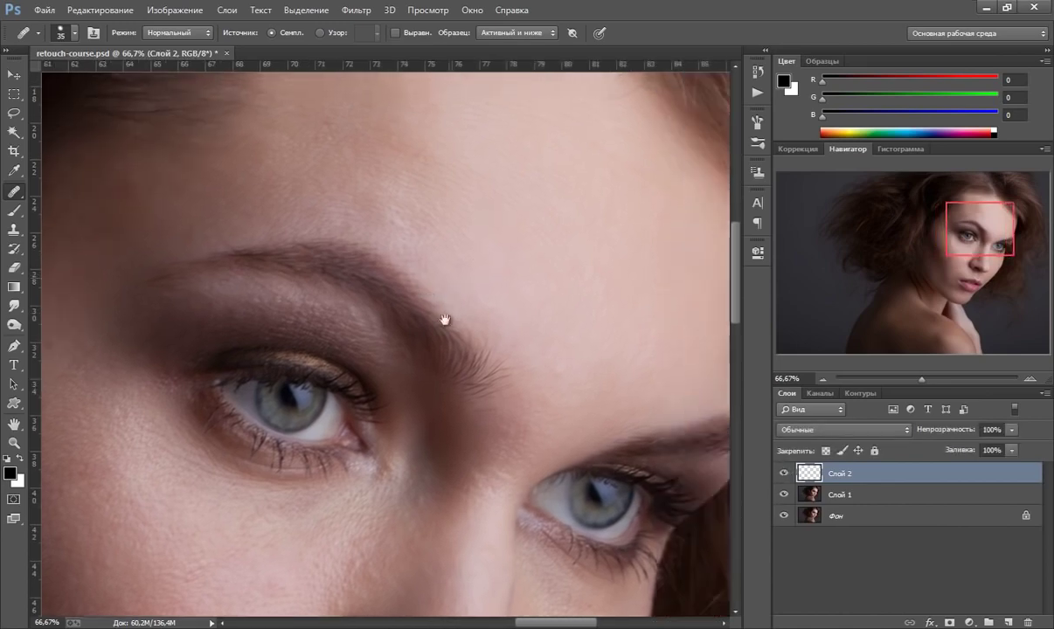
# Step: Paint out the stray hair strand on the forehead and heal skin by the hairline
pyautogui.moveTo(557, 259); pyautogui.dragTo(433, 355)
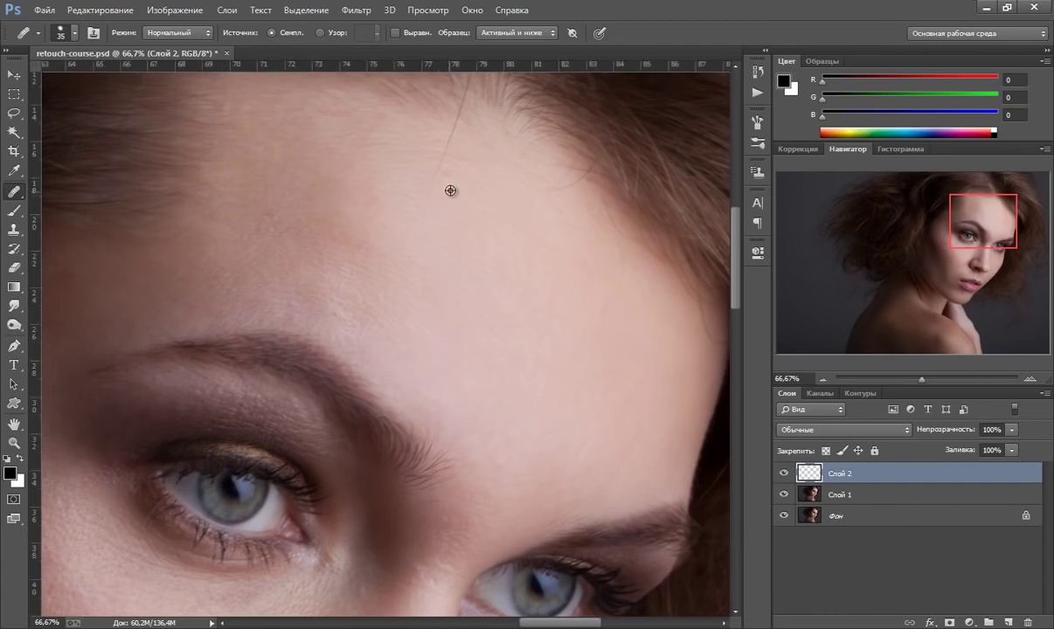
pyautogui.keyDown('alt'); pyautogui.click(446, 188); pyautogui.keyUp('alt')
pyautogui.moveTo(438, 170); pyautogui.dragTo(447, 118)
pyautogui.moveTo(460, 251); pyautogui.dragTo(405, 173)
pyautogui.hotkey('ctrl', 'r')
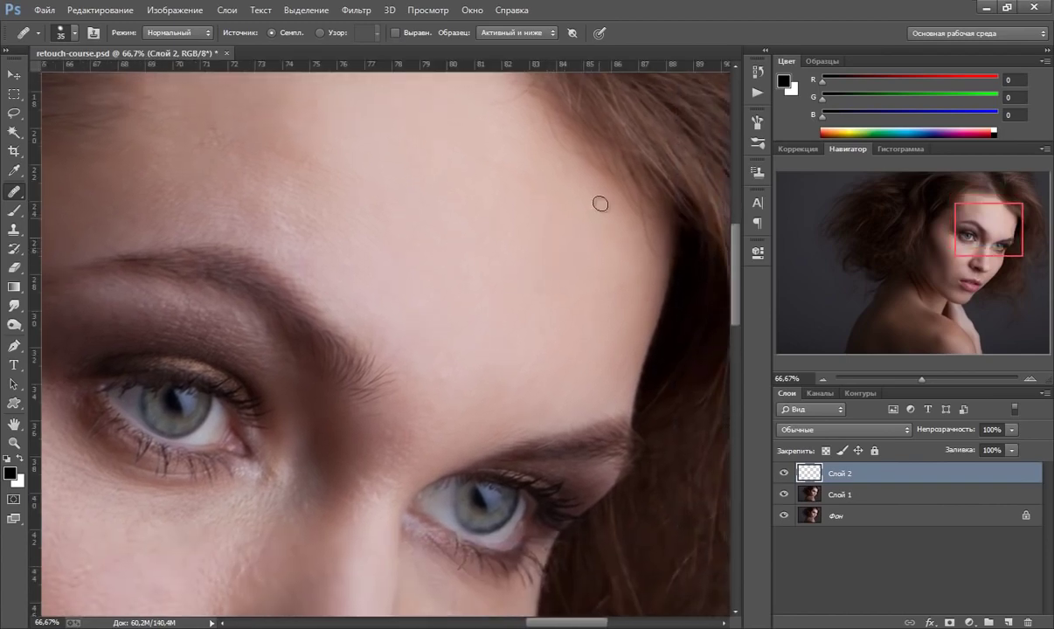
pyautogui.keyDown('alt'); pyautogui.click(570, 194); pyautogui.keyUp('alt')
pyautogui.moveTo(527, 198); pyautogui.dragTo(505, 189)
# Step: Heal the skin beside the nose bridge
pyautogui.hotkey('ctrl', 'r')
pyautogui.moveTo(465, 294)
pyautogui.mouseDown()
pyautogui.moveTo(486, 228)
pyautogui.moveTo(464, 183)
pyautogui.mouseUp()
pyautogui.hotkey('ctrl', 'r')
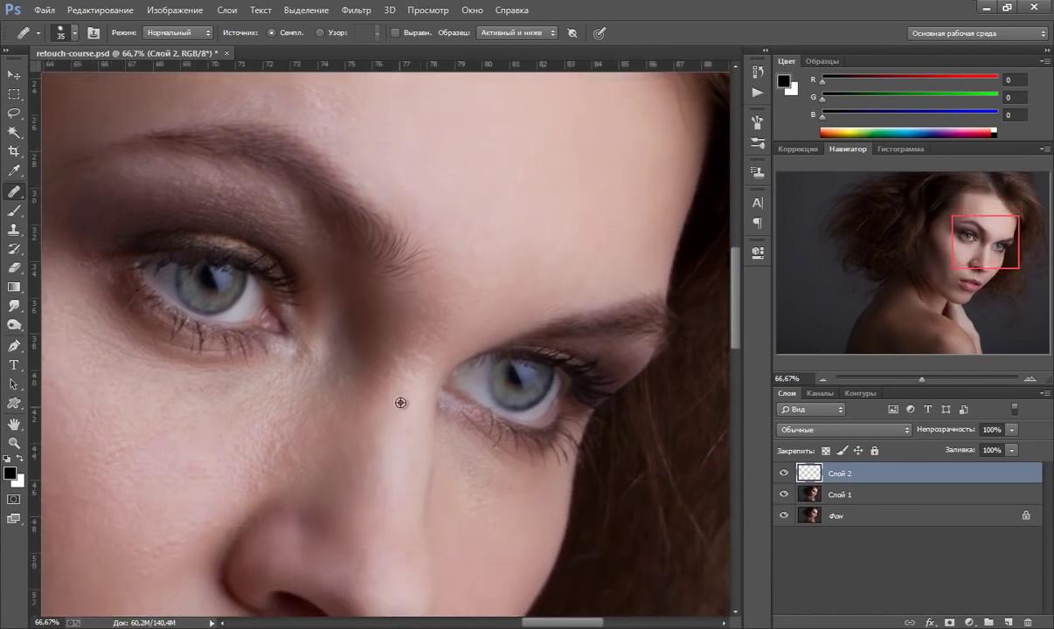
pyautogui.moveTo(385, 379); pyautogui.dragTo(391, 375)
pyautogui.moveTo(369, 420)
pyautogui.mouseDown()
pyautogui.moveTo(392, 326)
pyautogui.moveTo(440, 261)
pyautogui.mouseUp()
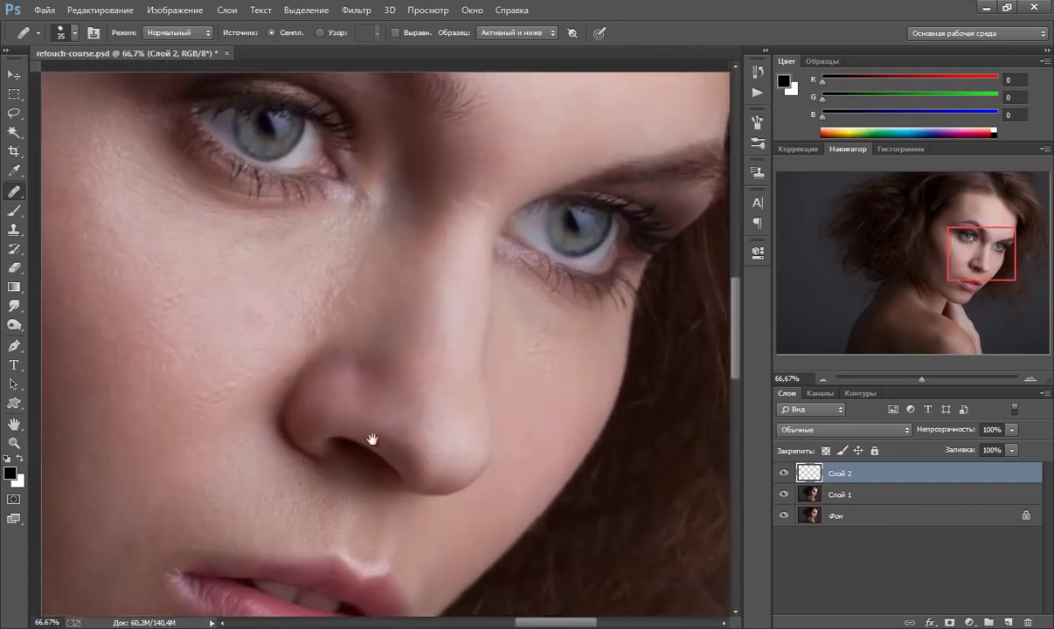
pyautogui.click(14, 441)
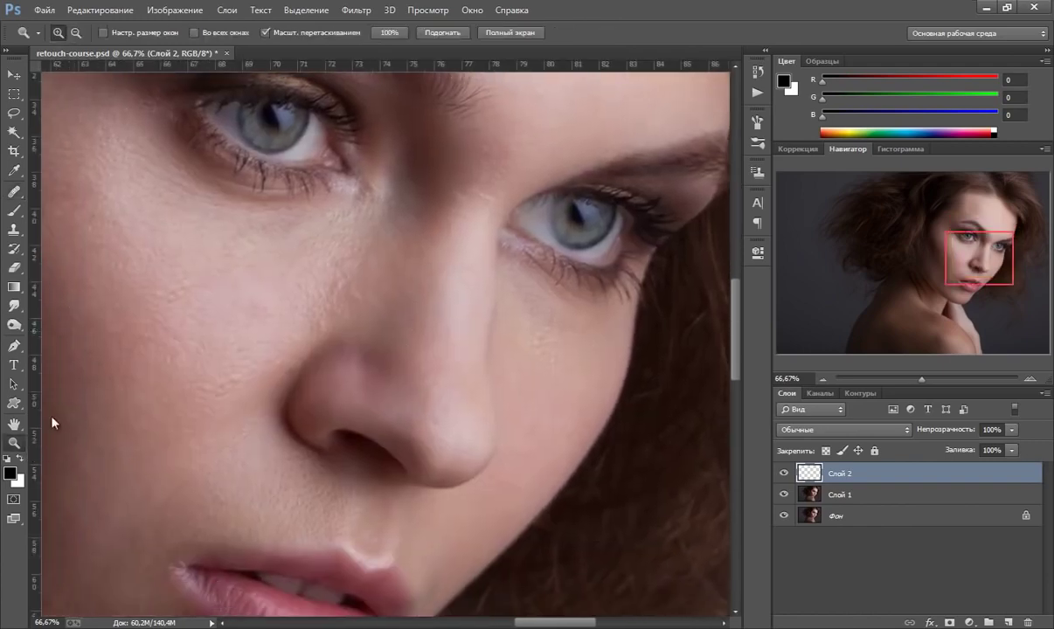
# Step: Fit the portrait on screen and switch to the Clone Stamp at 20% opacity
pyautogui.rightClick(194, 370)
pyautogui.click(218, 377)
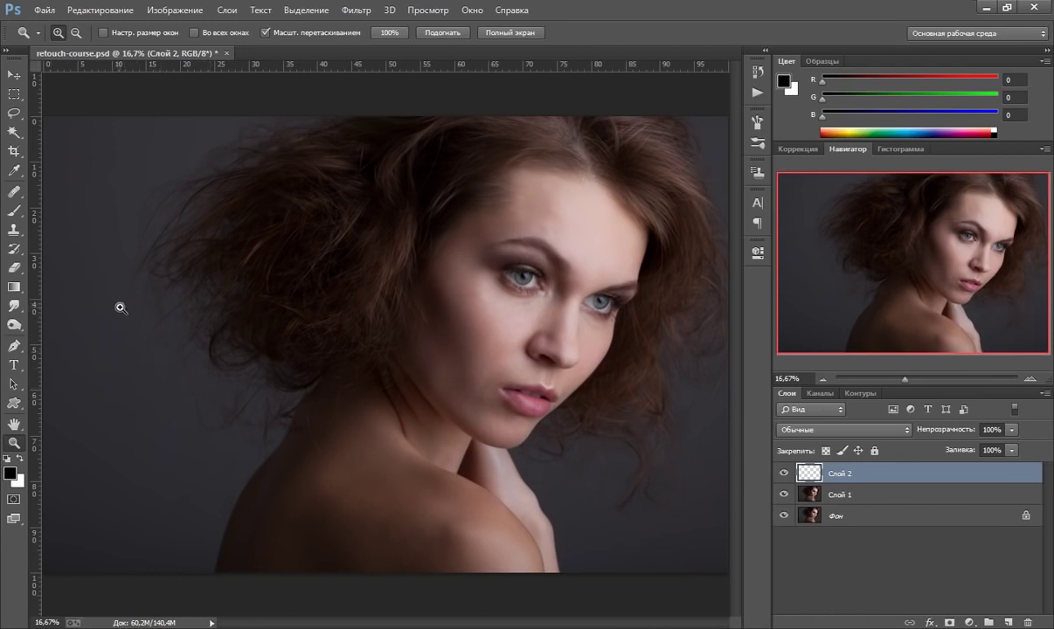
pyautogui.click(13, 230)
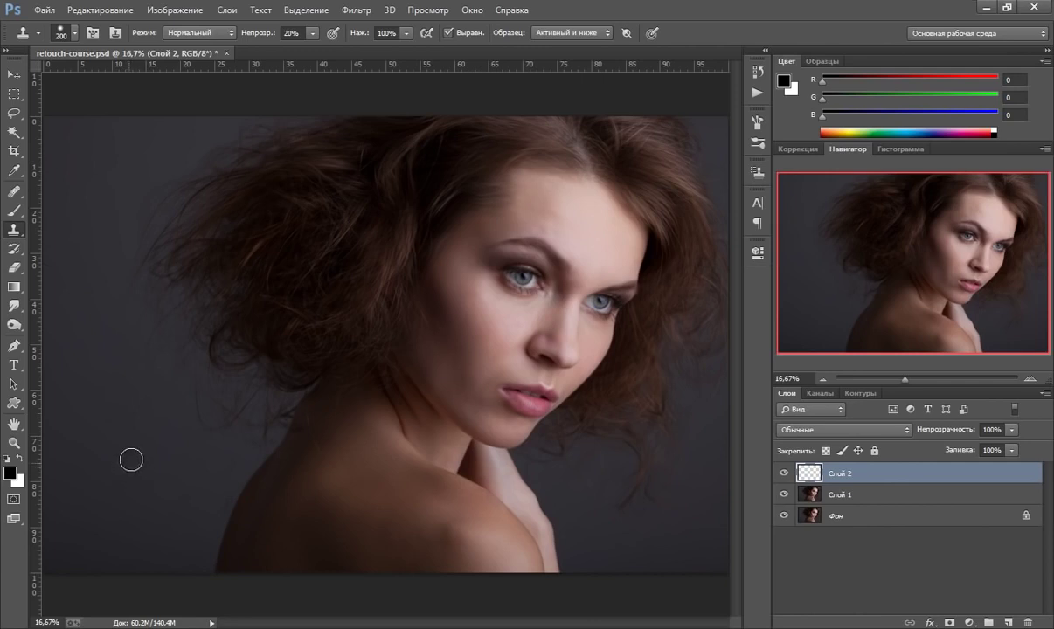
# Step: Check the clone brush hardness and keep sampling set to Current & Below
pyautogui.click(74, 33)
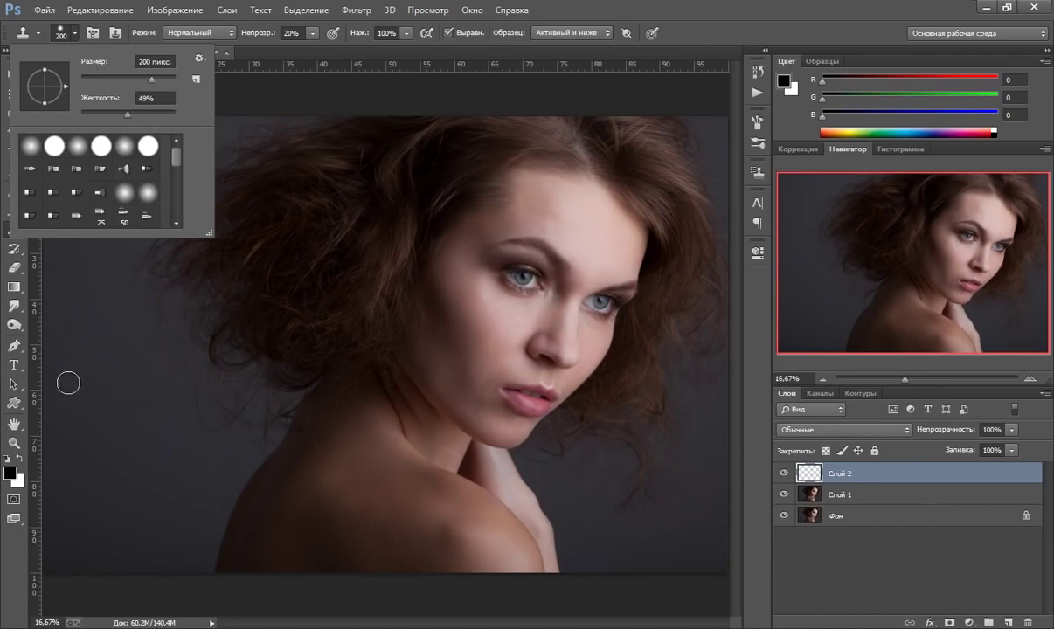
pyautogui.click(127, 115)
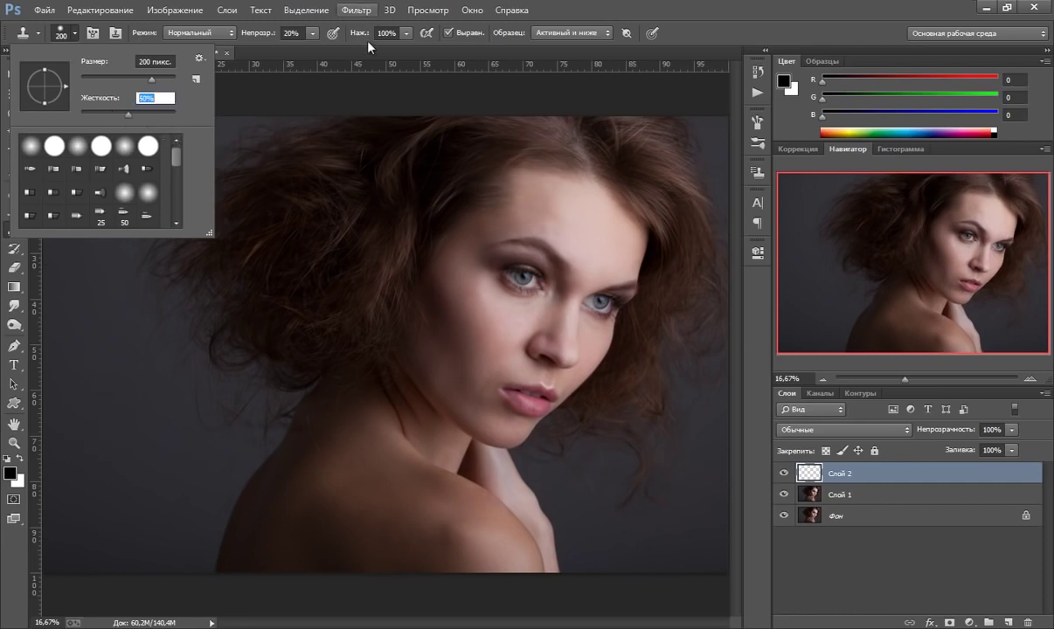
pyautogui.click(569, 10)
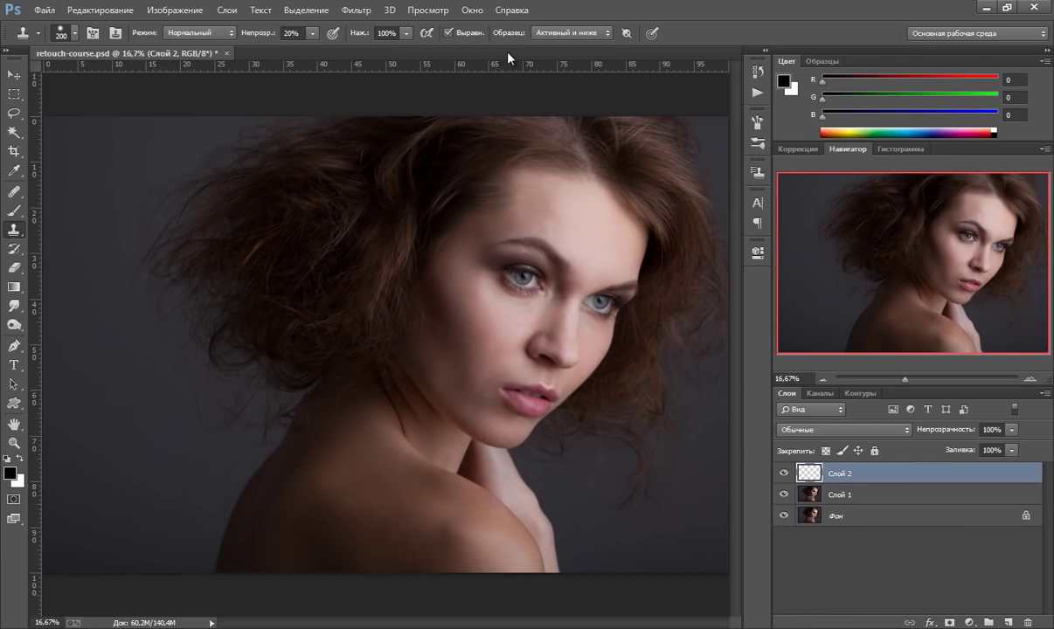
pyautogui.click(567, 33)
pyautogui.click(570, 61)
# Step: Enlarge the brush to 250 px and clone smooth background tone over the dark area near the shoulder
pyautogui.press(']')
pyautogui.press(']')
pyautogui.press(']')
pyautogui.press(']')
pyautogui.press('alt')
pyautogui.keyDown('alt'); pyautogui.click(118, 514); pyautogui.keyUp('alt')
pyautogui.moveTo(155, 522); pyautogui.dragTo(152, 509)
pyautogui.keyDown('alt'); pyautogui.click(130, 506); pyautogui.keyUp('alt')
pyautogui.moveTo(136, 459)
pyautogui.mouseDown()
pyautogui.moveTo(122, 451)
pyautogui.moveTo(112, 417)
pyautogui.moveTo(164, 486)
pyautogui.moveTo(106, 375)
pyautogui.mouseUp()
pyautogui.keyDown('alt'); pyautogui.click(69, 212); pyautogui.keyUp('alt')
pyautogui.moveTo(57, 254); pyautogui.dragTo(46, 254)
pyautogui.moveTo(46, 253)
pyautogui.mouseDown()
pyautogui.moveTo(66, 278)
pyautogui.moveTo(56, 247)
pyautogui.mouseUp()
pyautogui.keyDown('alt'); pyautogui.click(147, 486); pyautogui.keyUp('alt')
pyautogui.click(14, 443)
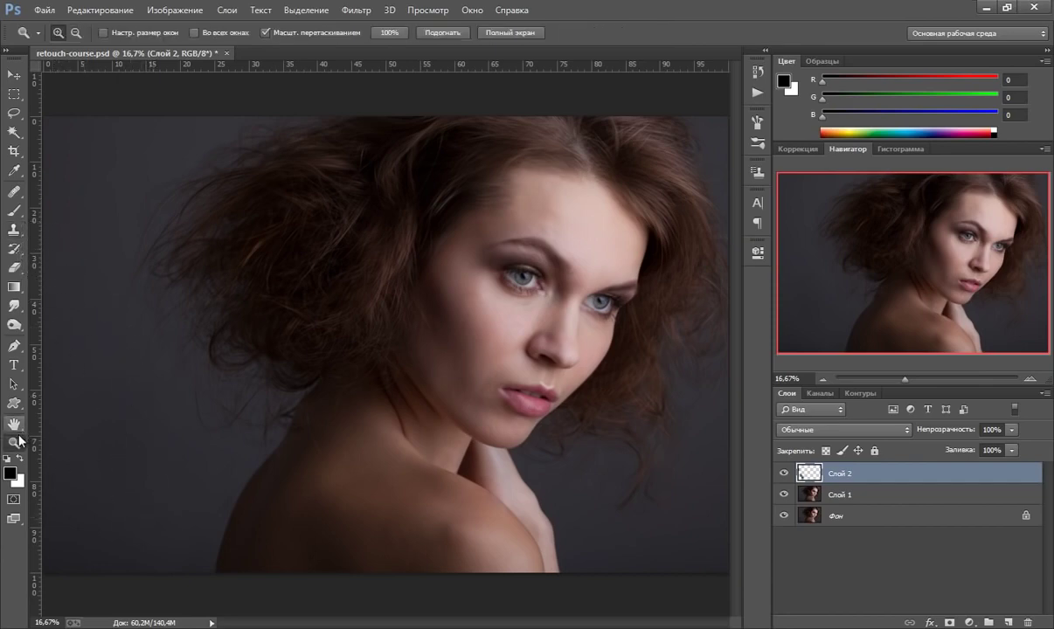
# Step: Zoom in on the lower shoulder and set the Clone Stamp brush to 200 px
pyautogui.click(206, 484)
pyautogui.click(208, 466)
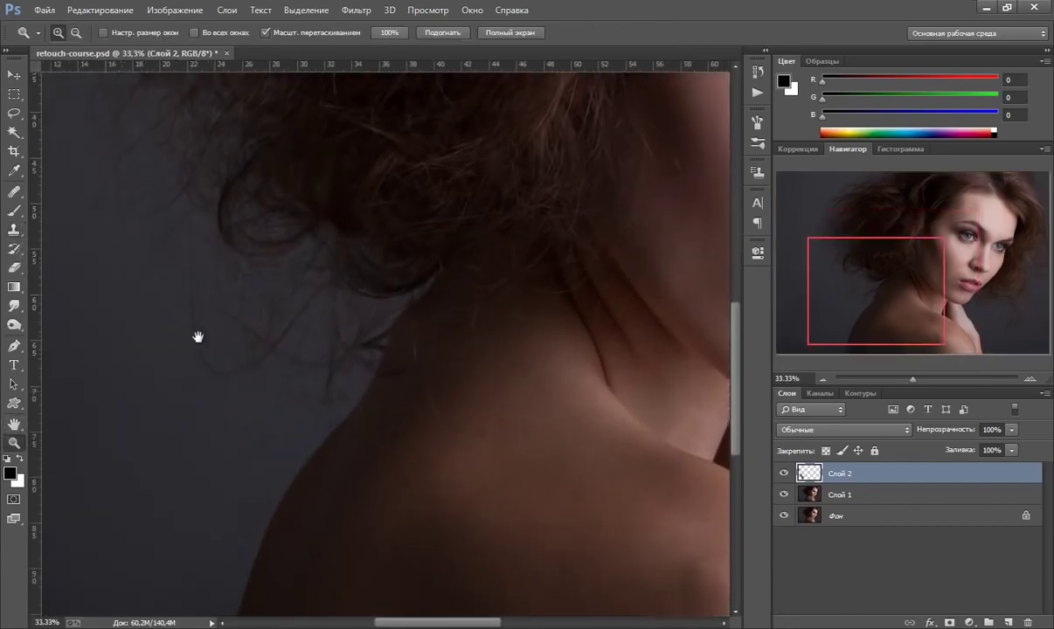
pyautogui.scroll(-3, 198, 337)
pyautogui.press('s')
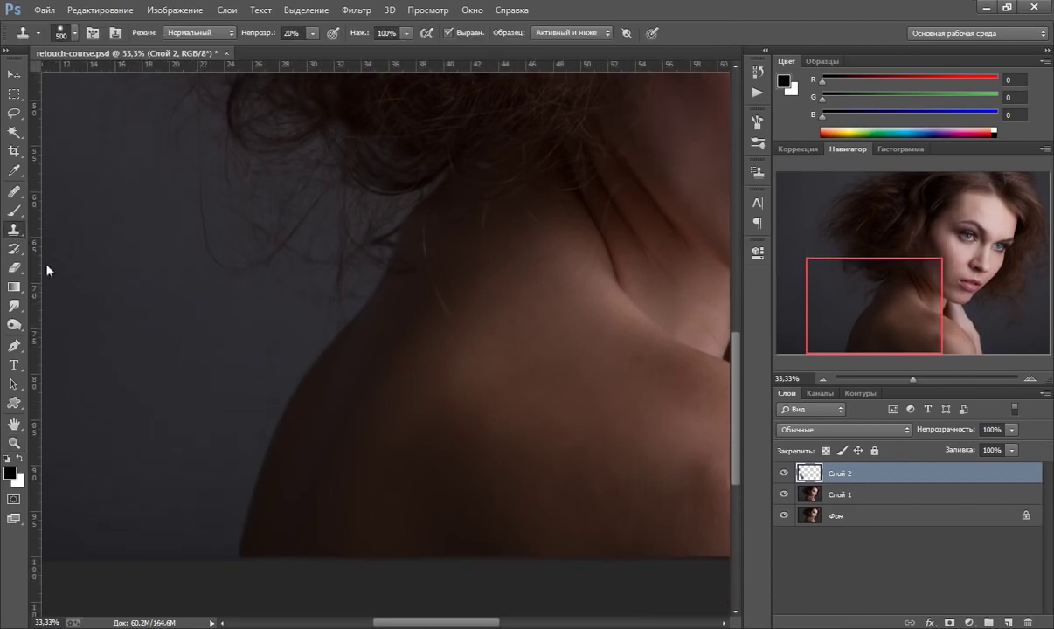
pyautogui.press('[')
pyautogui.press('[')
pyautogui.press('[')
# Step: Clone dark background over the area below the shoulder, the shoulder edge and the bottom edge
pyautogui.keyDown('alt'); pyautogui.click(109, 510); pyautogui.keyUp('alt')
pyautogui.moveTo(143, 506); pyautogui.dragTo(185, 523)
pyautogui.moveTo(200, 542)
pyautogui.mouseDown()
pyautogui.moveTo(129, 507)
pyautogui.moveTo(139, 500)
pyautogui.moveTo(176, 518)
pyautogui.moveTo(198, 551)
pyautogui.mouseUp()
pyautogui.moveTo(227, 446)
pyautogui.mouseDown()
pyautogui.moveTo(253, 409)
pyautogui.moveTo(234, 458)
pyautogui.moveTo(250, 425)
pyautogui.mouseUp()
pyautogui.keyDown('alt'); pyautogui.click(174, 446); pyautogui.keyUp('alt')
pyautogui.moveTo(200, 534)
pyautogui.mouseDown()
pyautogui.moveTo(212, 554)
pyautogui.moveTo(183, 579)
pyautogui.mouseUp()
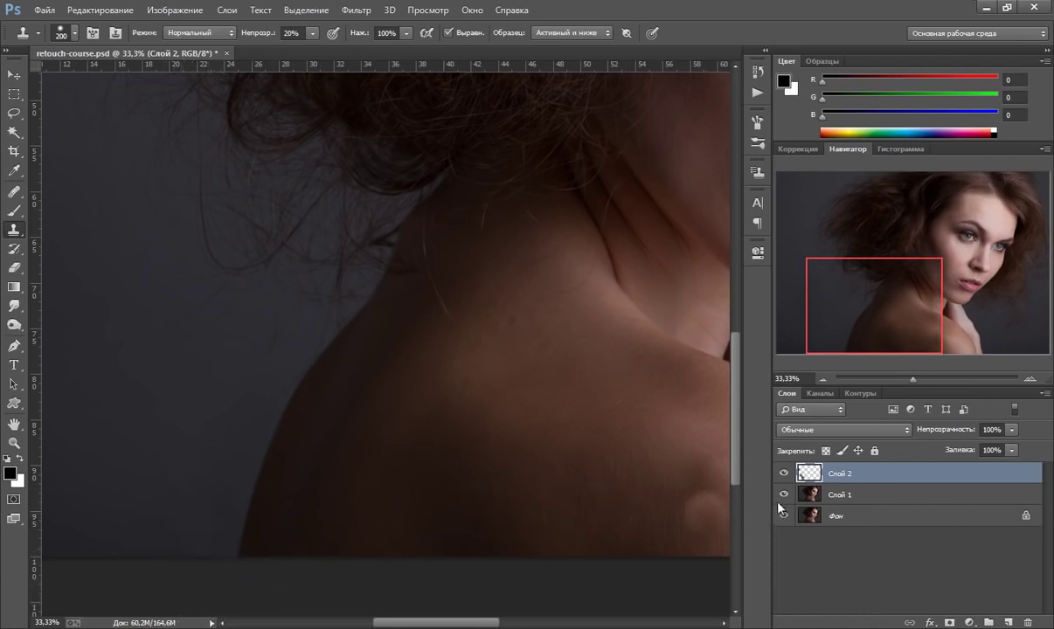
# Step: Compare with Слой 2 hidden, clone over the remaining uneven background patches, and recheck
pyautogui.click(784, 474)
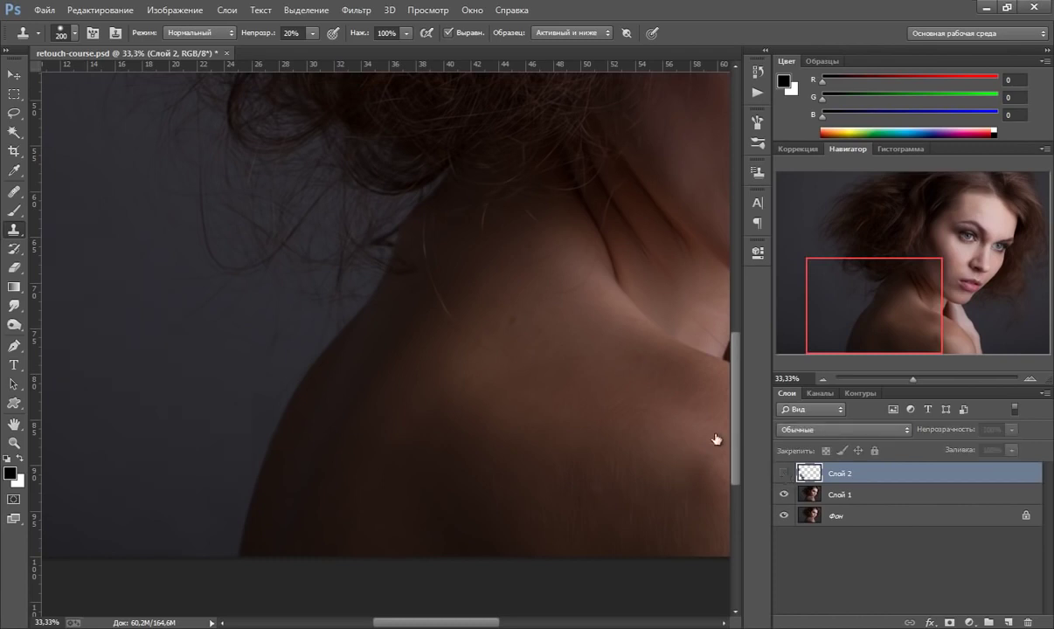
pyautogui.moveTo(337, 378); pyautogui.dragTo(459, 376)
pyautogui.click(784, 474)
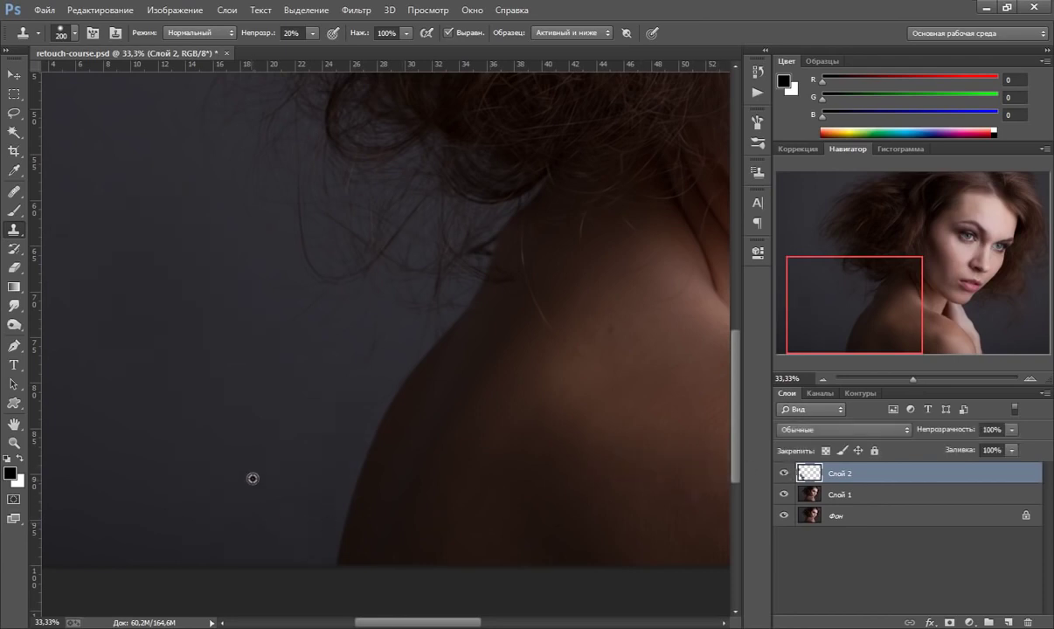
pyautogui.moveTo(299, 477); pyautogui.dragTo(313, 455)
pyautogui.moveTo(270, 516); pyautogui.dragTo(217, 492)
pyautogui.moveTo(289, 516)
pyautogui.mouseDown()
pyautogui.moveTo(301, 509)
pyautogui.moveTo(301, 526)
pyautogui.mouseUp()
pyautogui.click(783, 474)
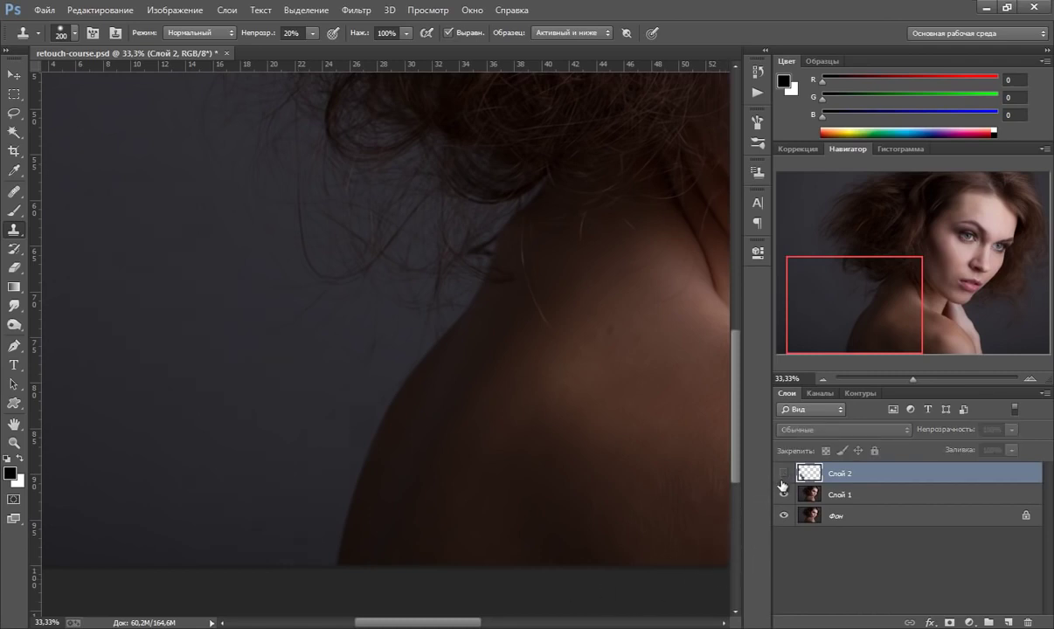
pyautogui.click(783, 476)
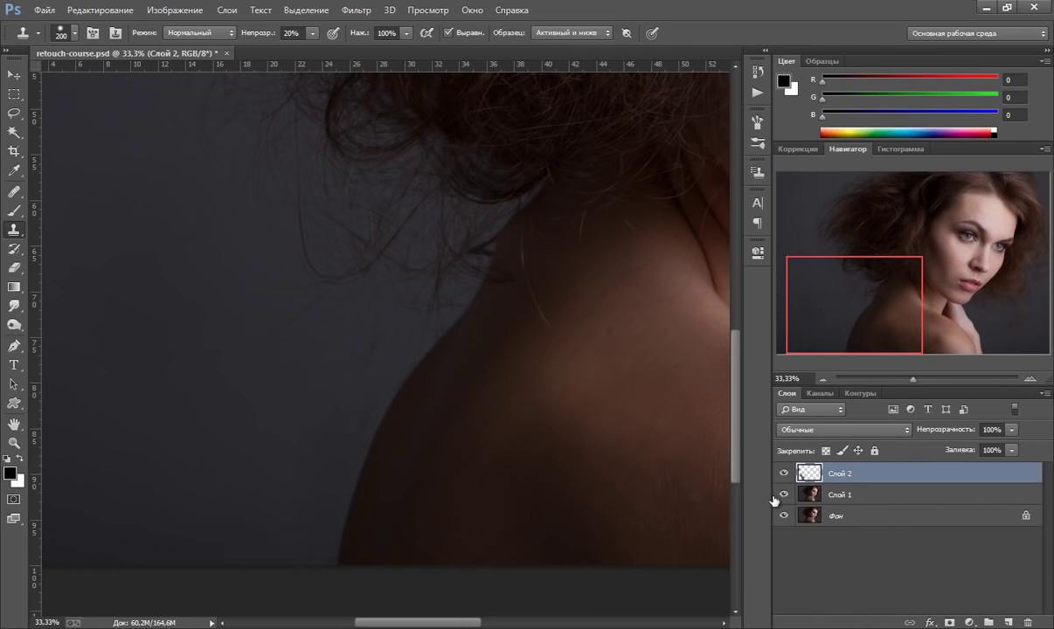
# Step: Fit the portrait on screen, then zoom in on the face and eyes
pyautogui.click(14, 444)
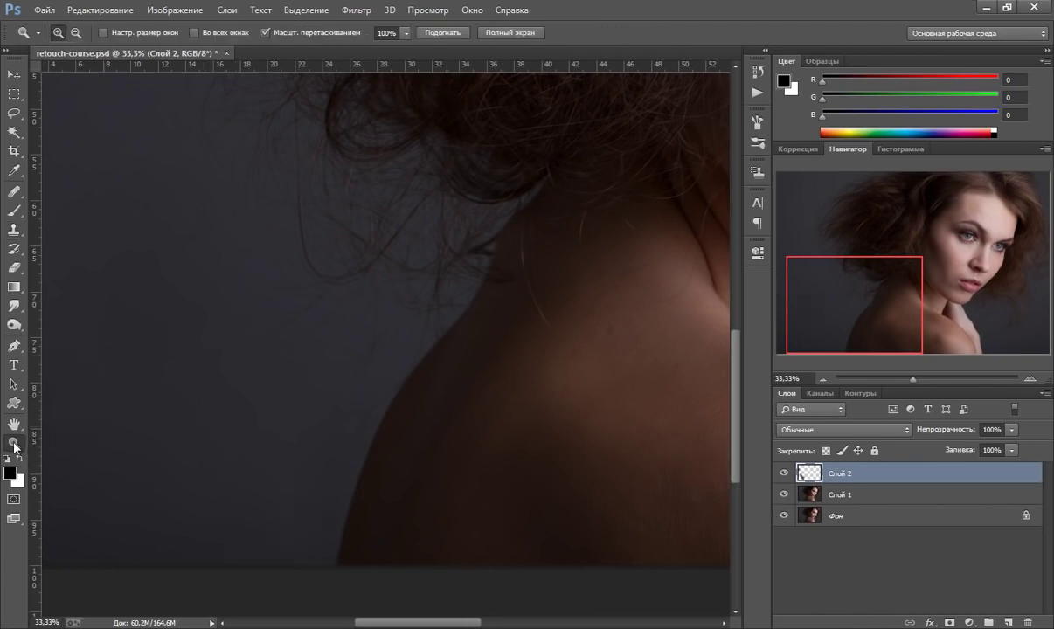
pyautogui.rightClick(407, 356)
pyautogui.click(442, 361)
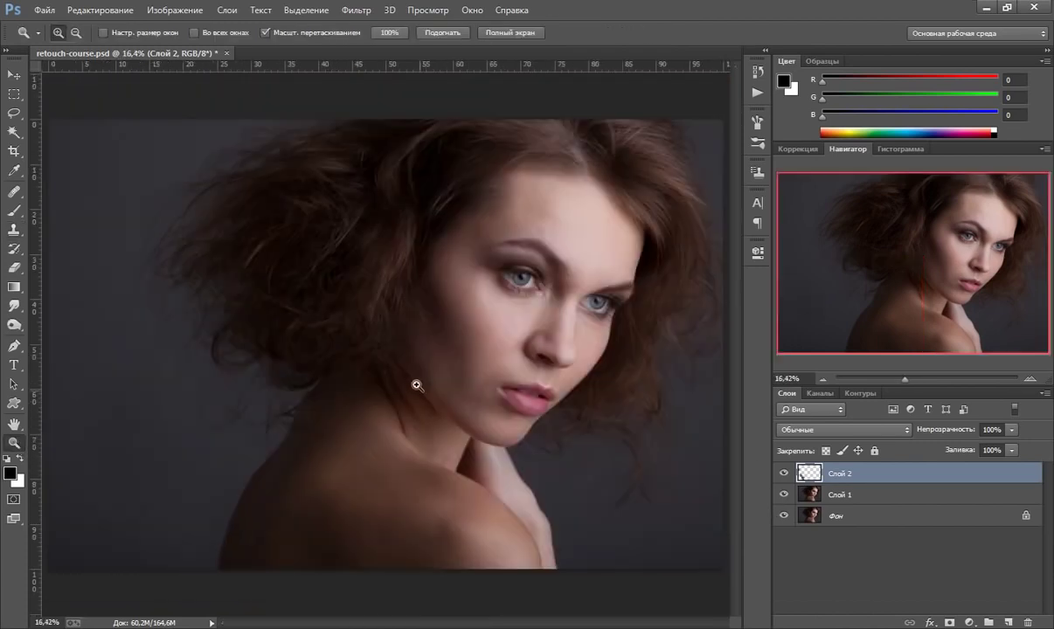
pyautogui.click(438, 391)
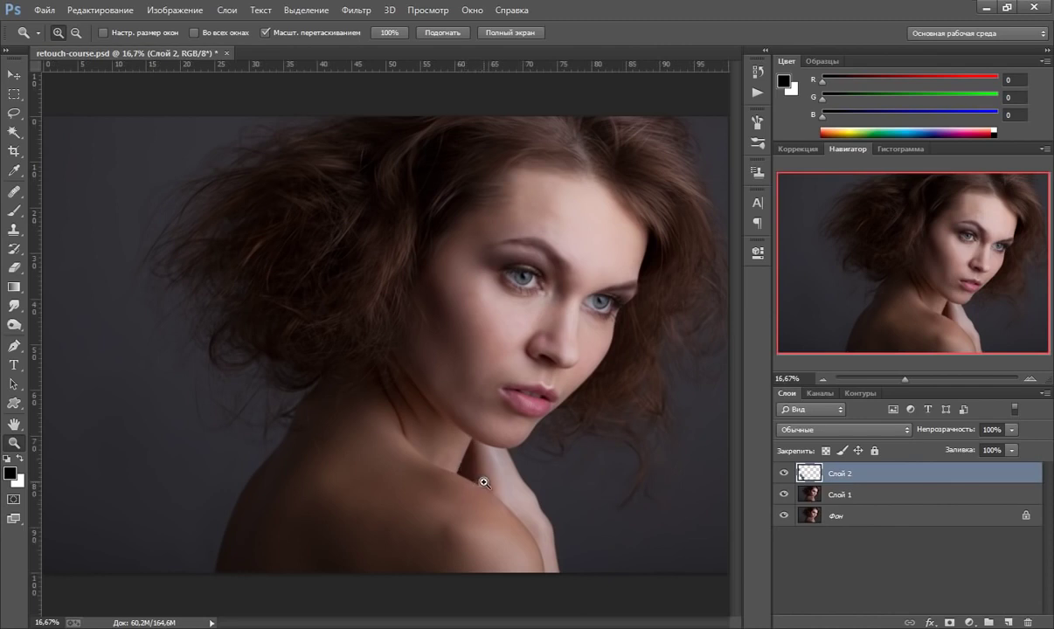
pyautogui.click(503, 352)
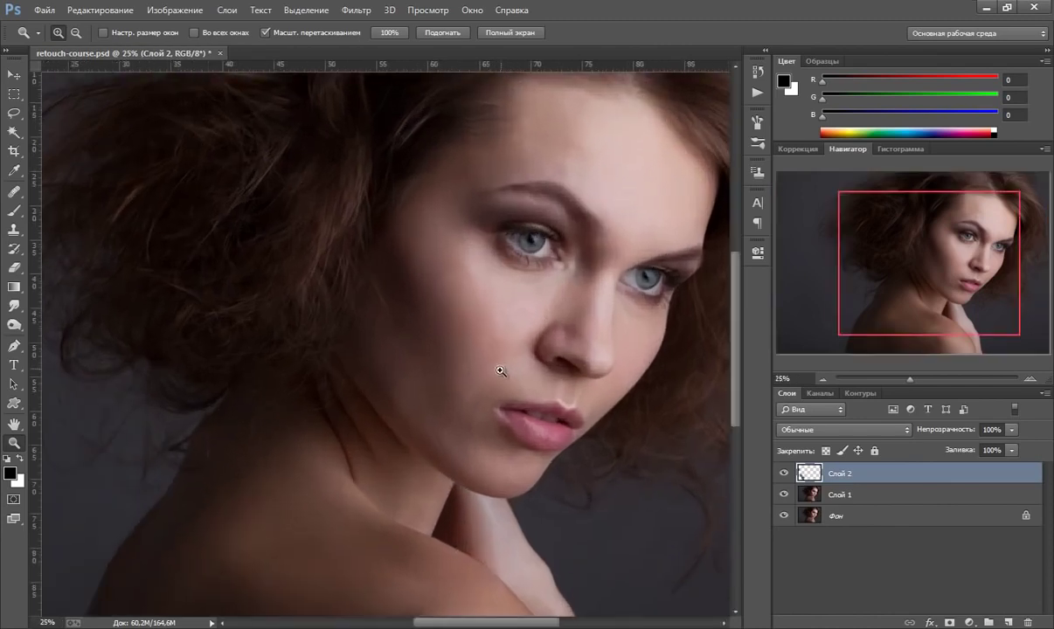
pyautogui.click(487, 306)
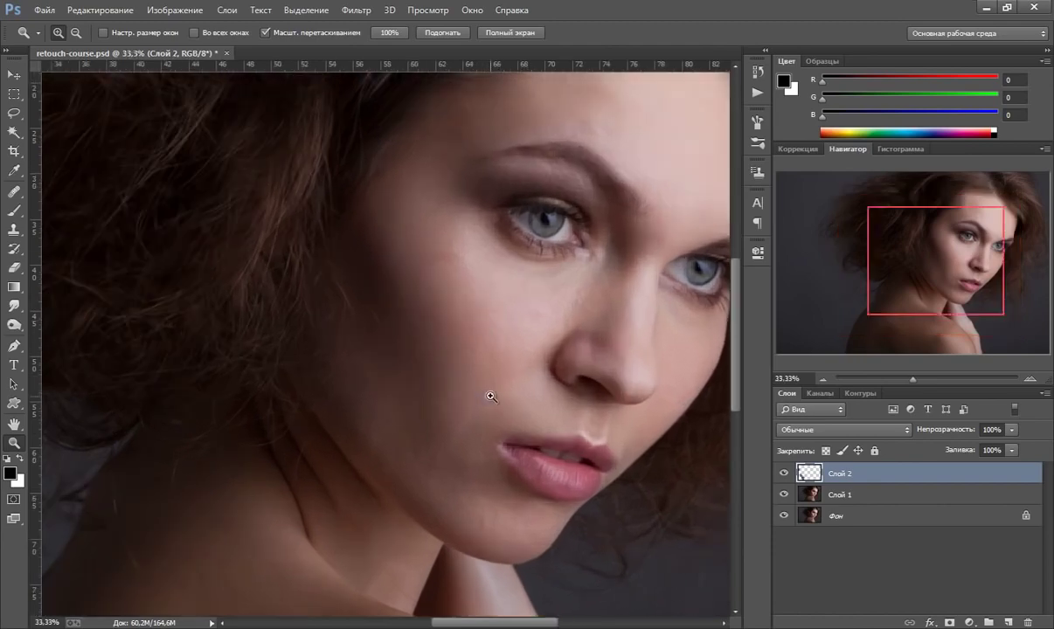
pyautogui.moveTo(477, 379); pyautogui.dragTo(466, 321)
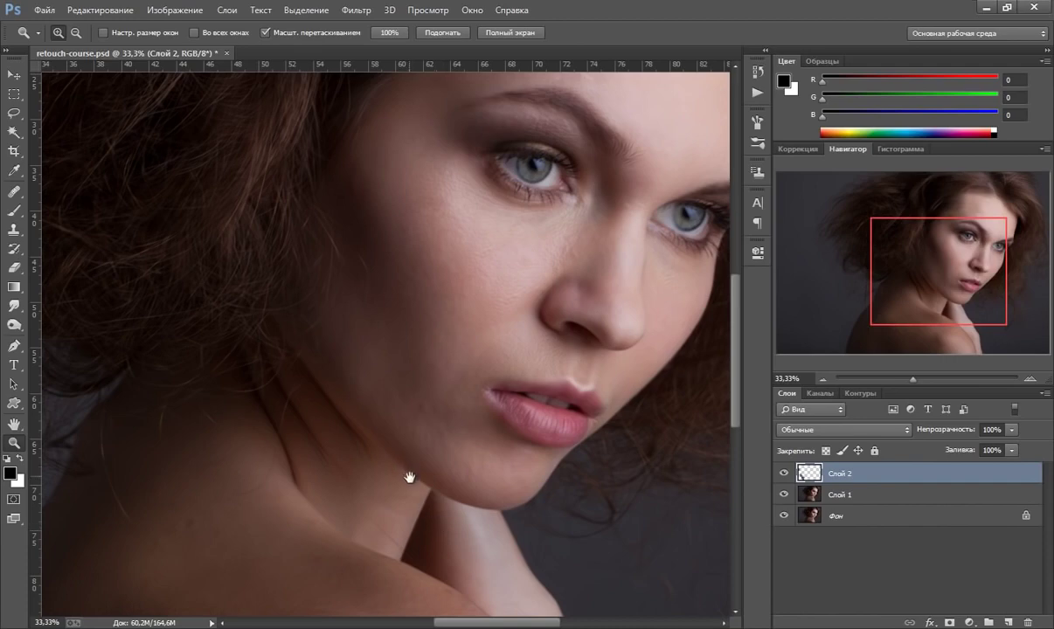
pyautogui.moveTo(412, 497); pyautogui.dragTo(431, 464)
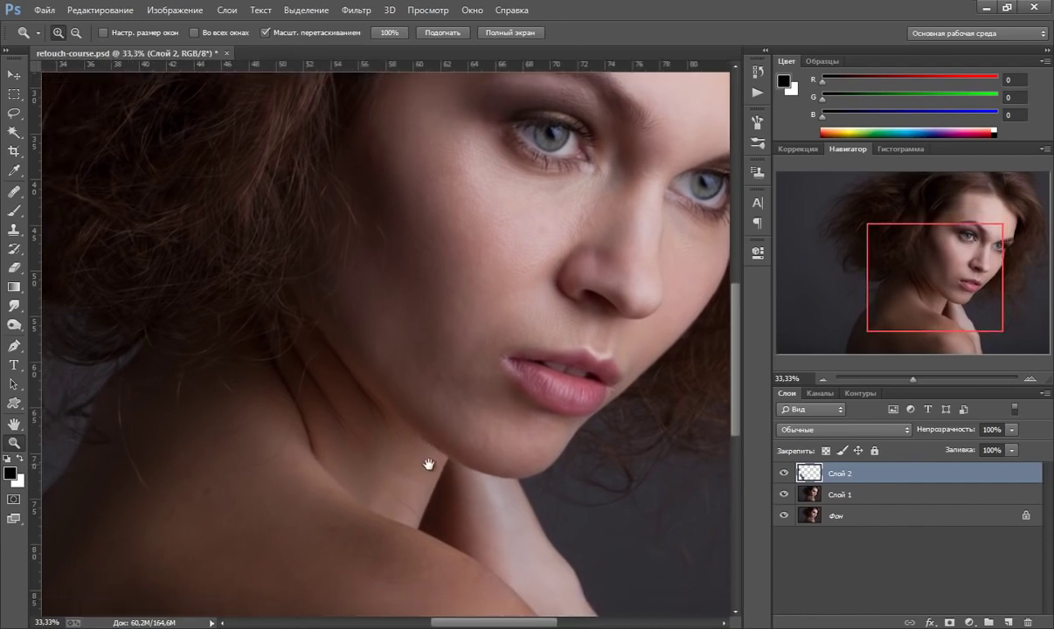
pyautogui.keyDown('alt'); pyautogui.click(473, 271); pyautogui.keyUp('alt')
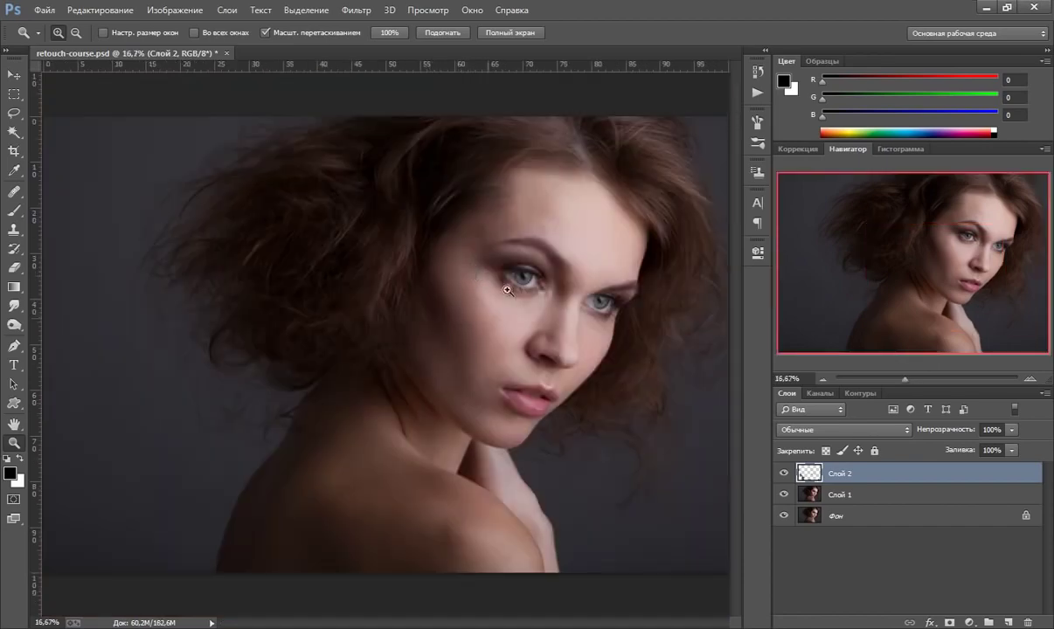
pyautogui.click(541, 278)
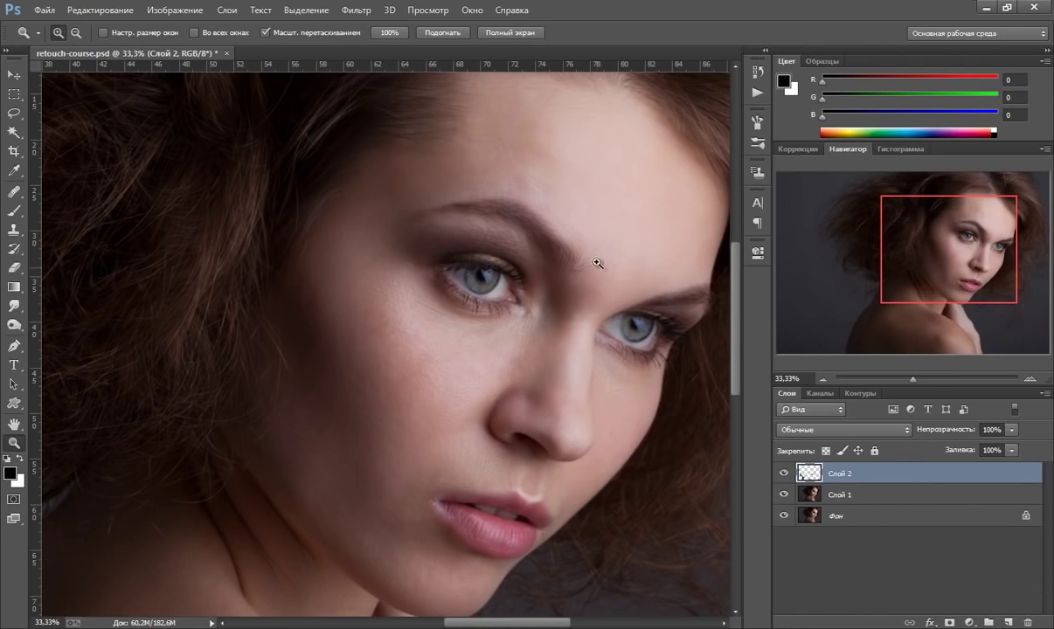
pyautogui.click(569, 253)
pyautogui.moveTo(507, 312)
pyautogui.mouseDown()
pyautogui.moveTo(485, 256)
pyautogui.moveTo(493, 286)
pyautogui.moveTo(524, 315)
pyautogui.mouseUp()
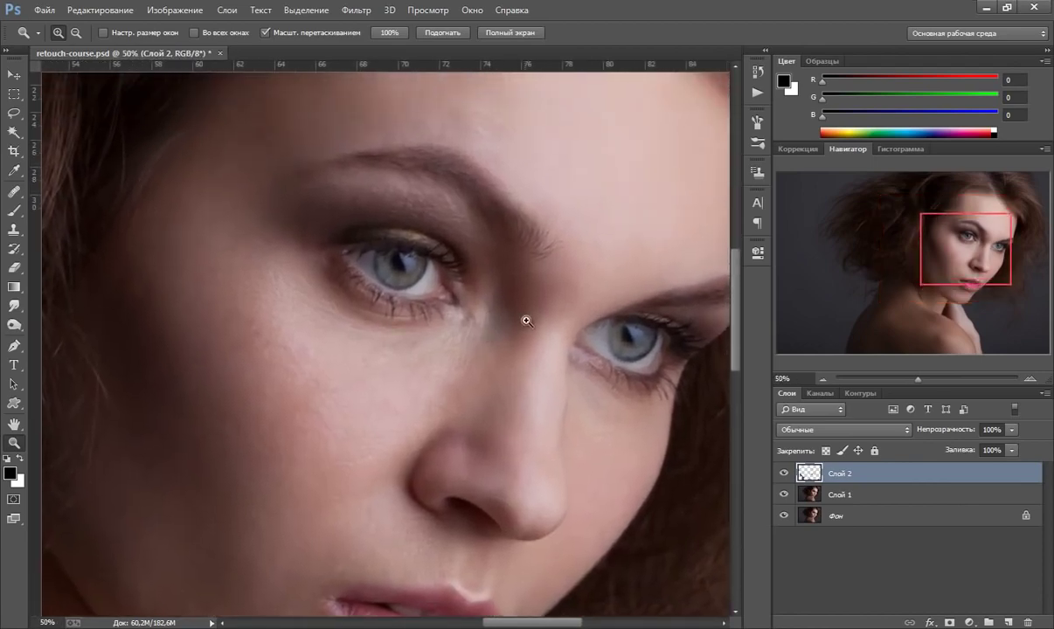
# Step: Toggle Слой 2 repeatedly to compare the eye area with and without smoothing
pyautogui.click(784, 474)
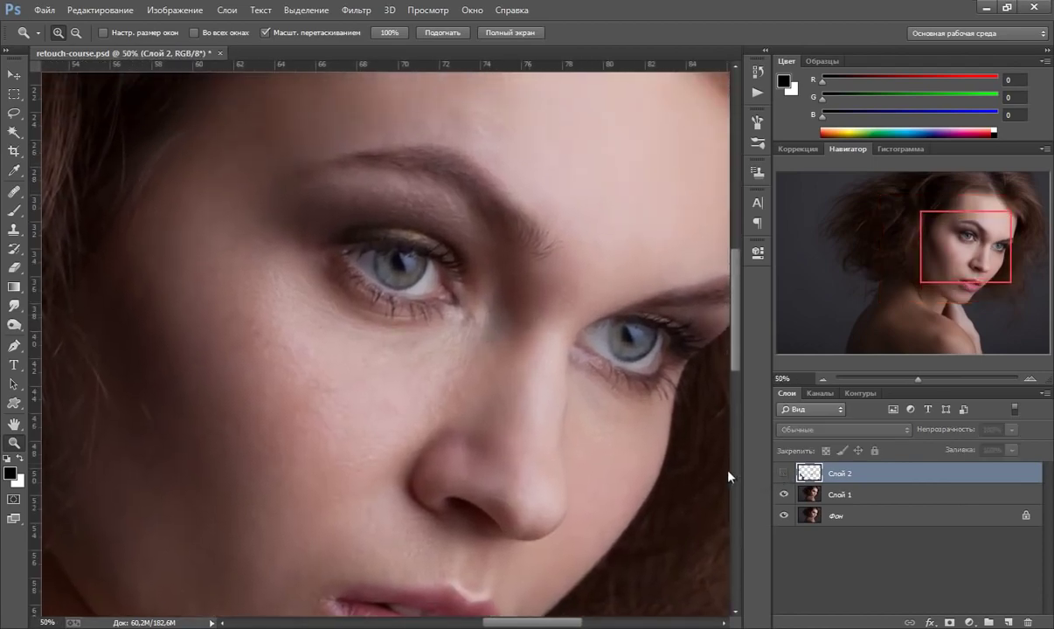
pyautogui.click(784, 474)
pyautogui.click(784, 474)
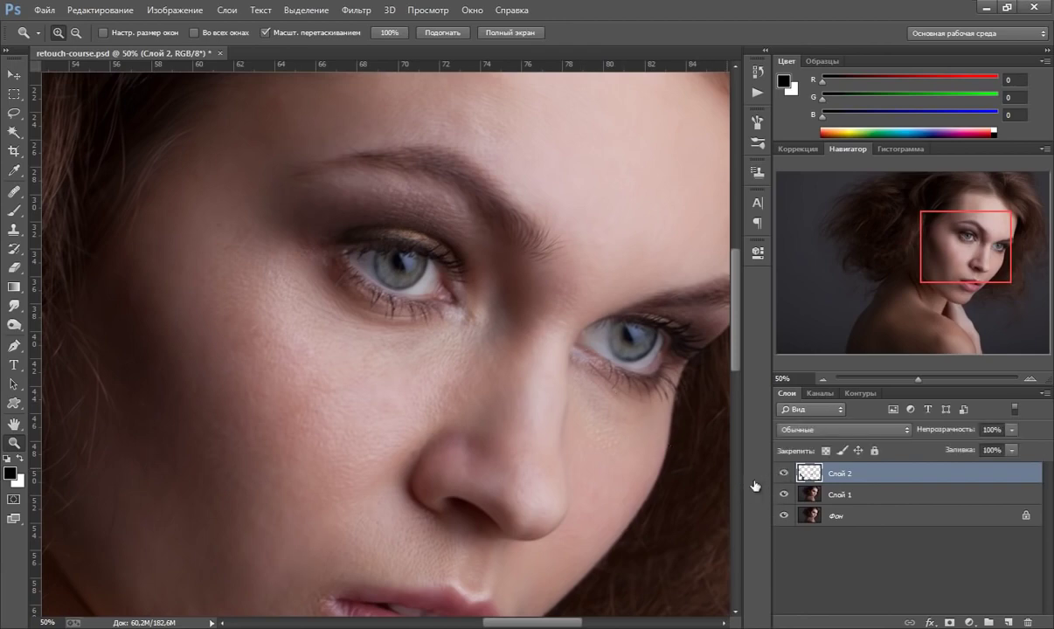
pyautogui.click(784, 474)
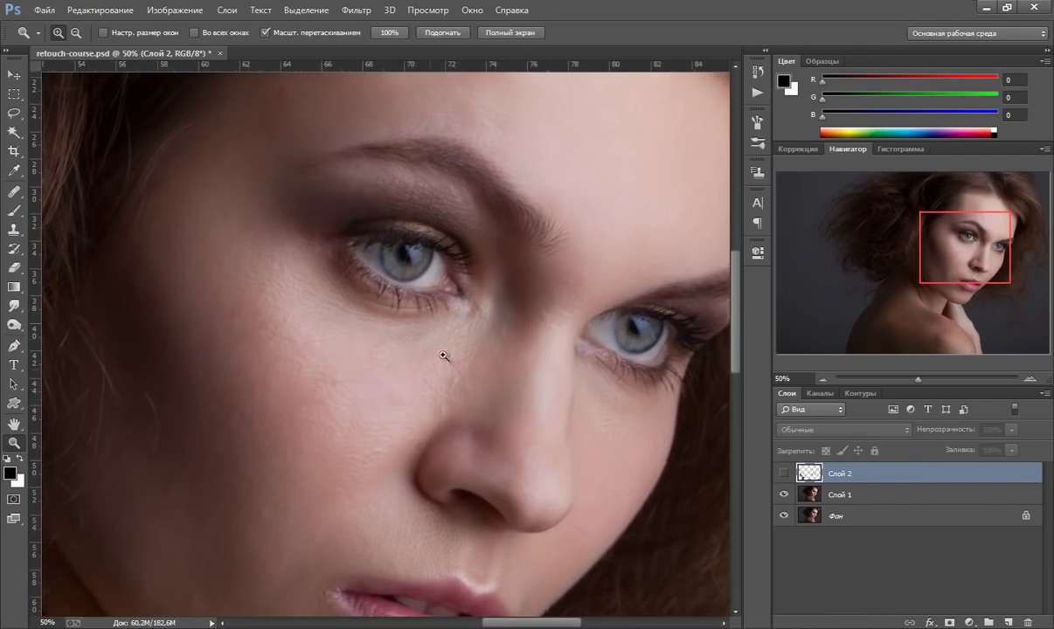
pyautogui.click(784, 473)
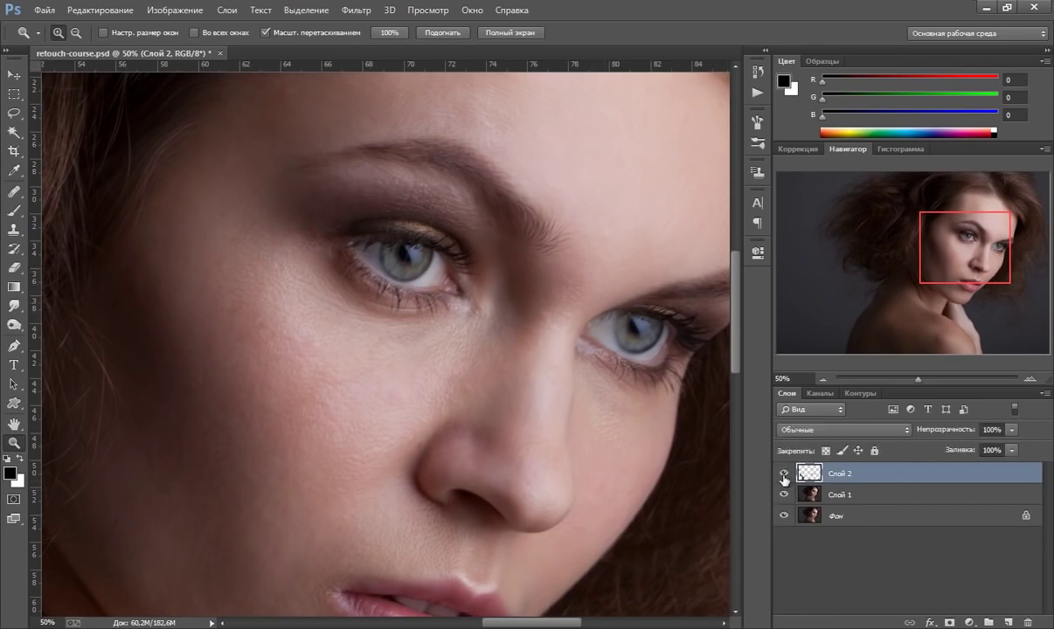
pyautogui.click(783, 476)
pyautogui.click(783, 475)
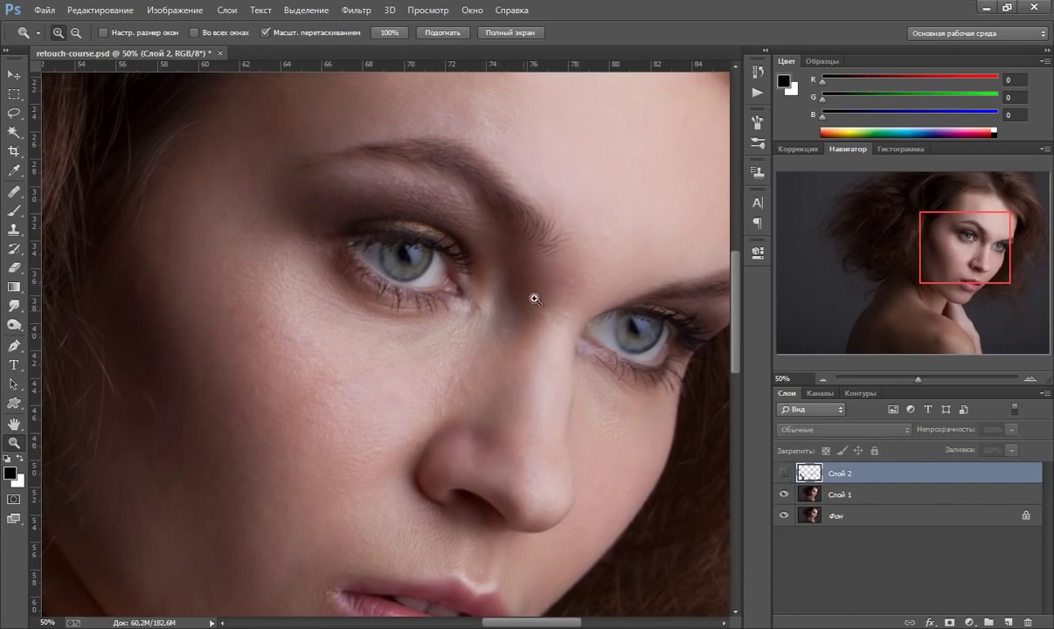
pyautogui.click(783, 474)
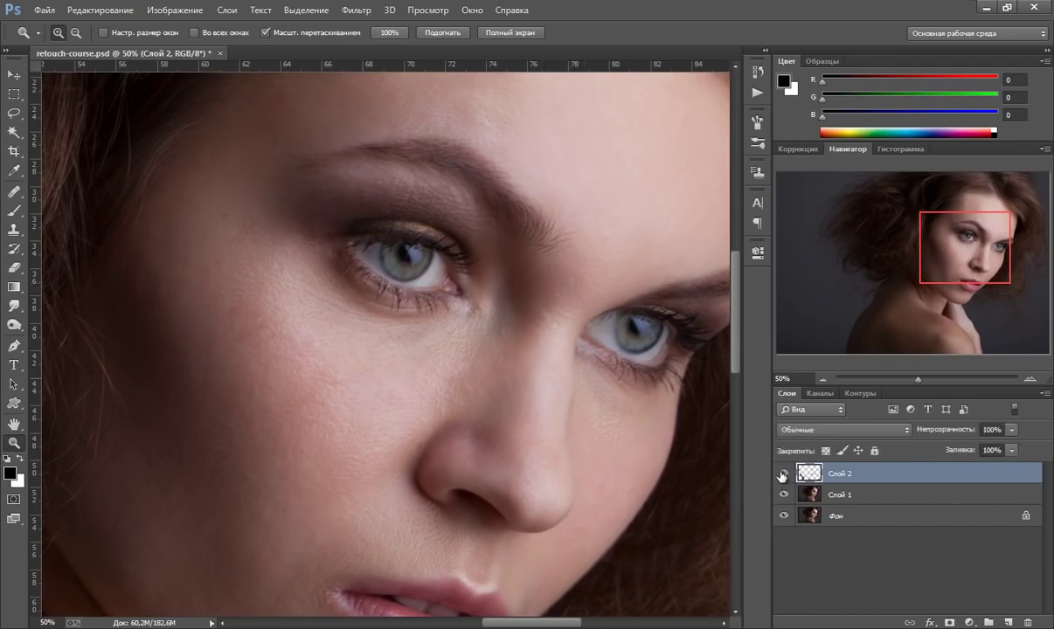
pyautogui.click(783, 473)
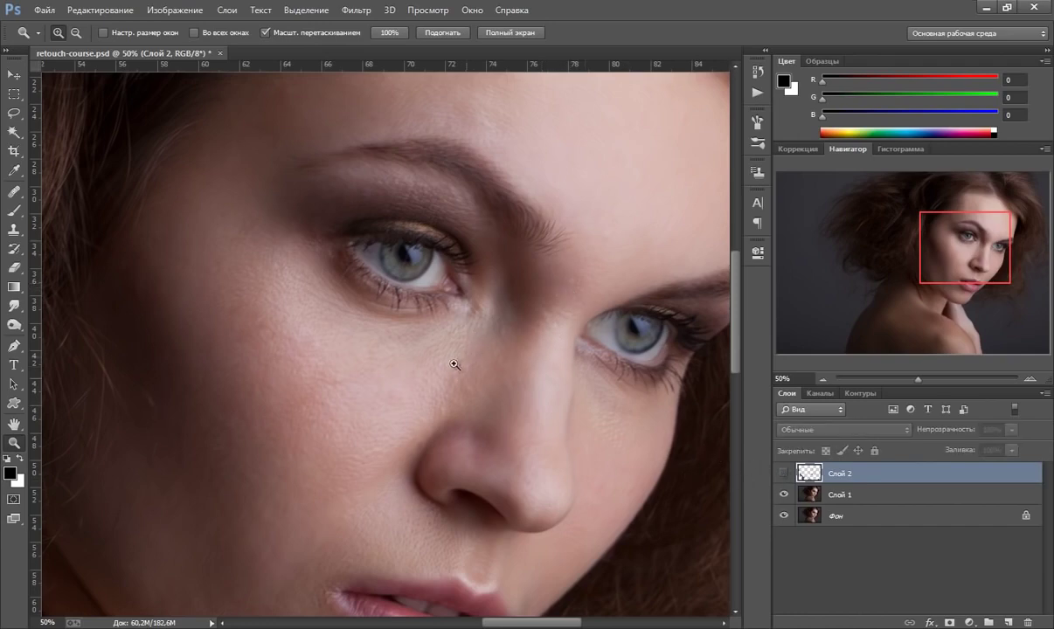
pyautogui.click(783, 474)
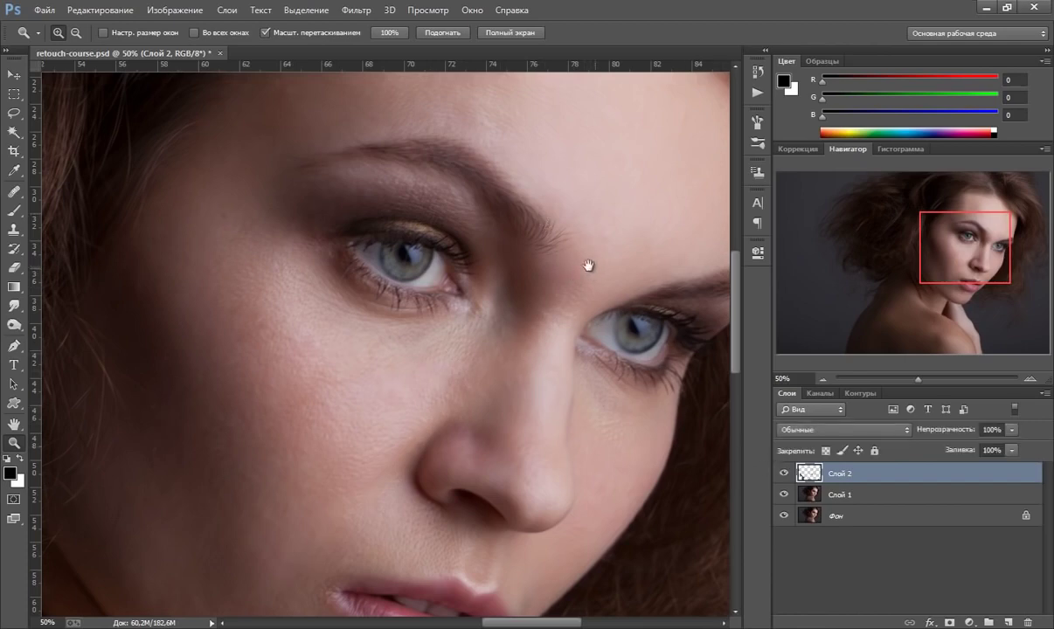
pyautogui.moveTo(589, 266); pyautogui.dragTo(555, 301)
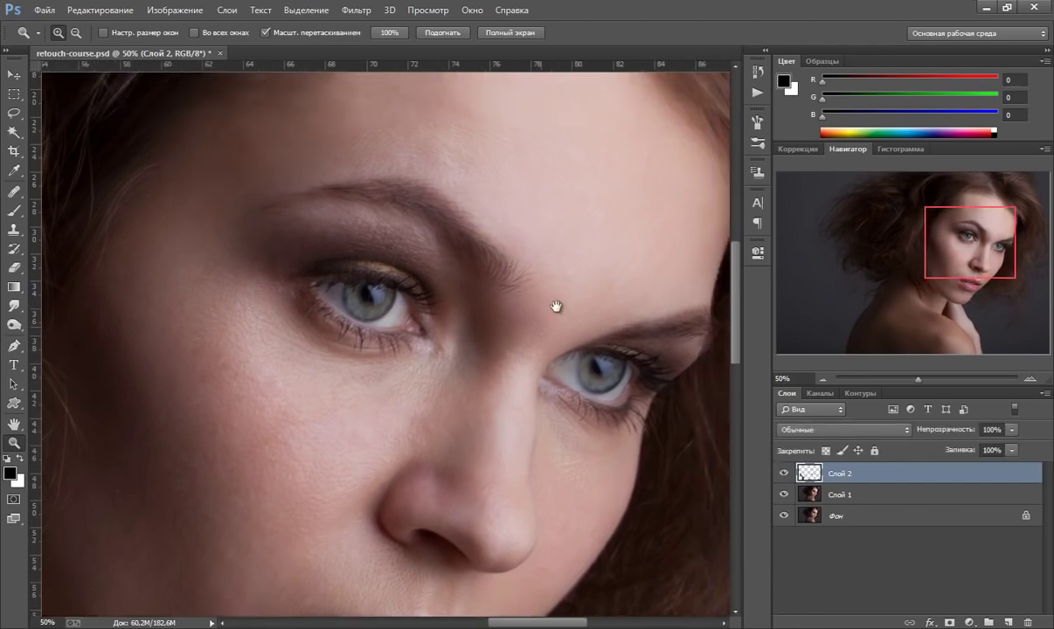
pyautogui.click(784, 474)
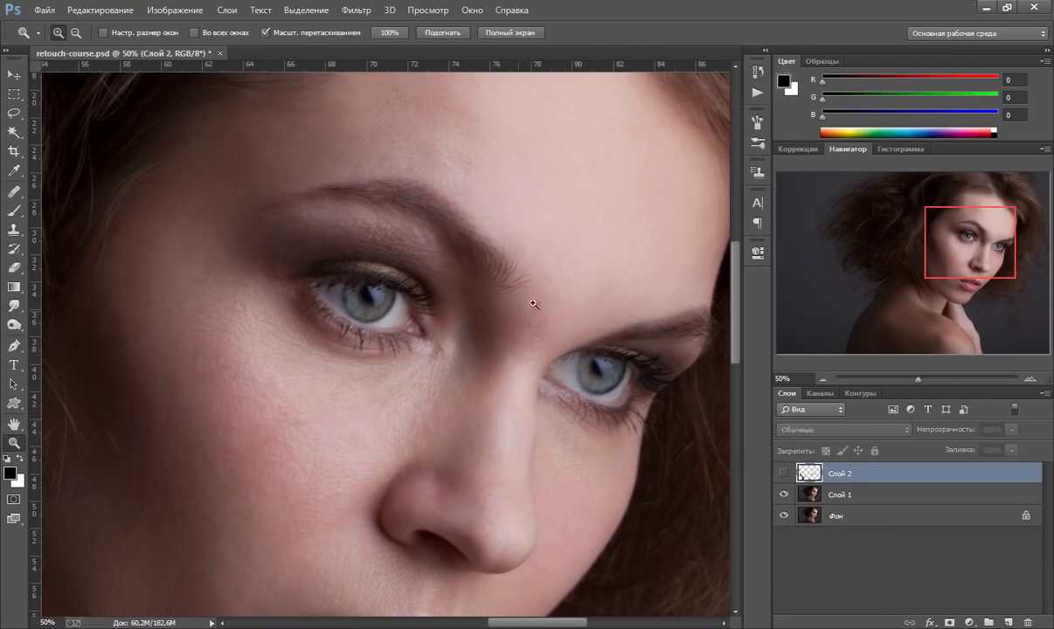
pyautogui.click(784, 473)
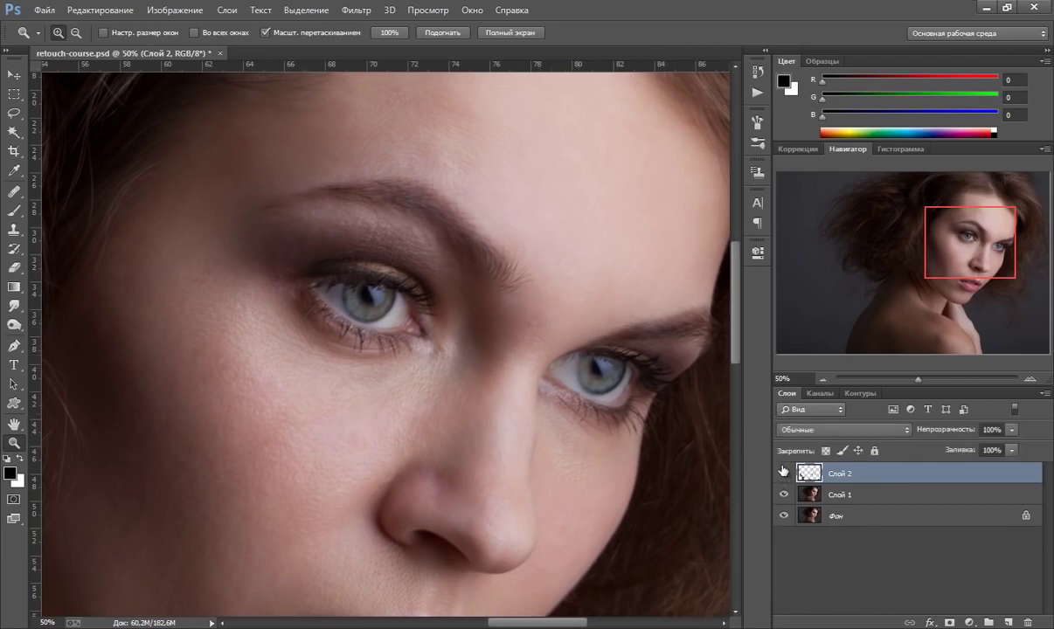
pyautogui.click(785, 474)
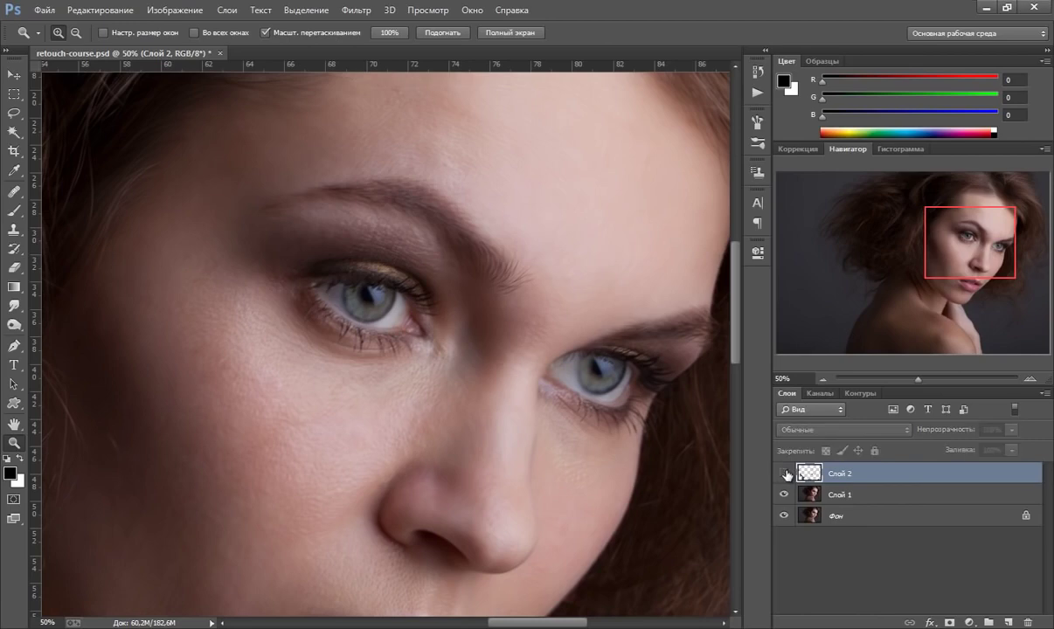
pyautogui.click(785, 474)
pyautogui.click(783, 474)
pyautogui.click(784, 475)
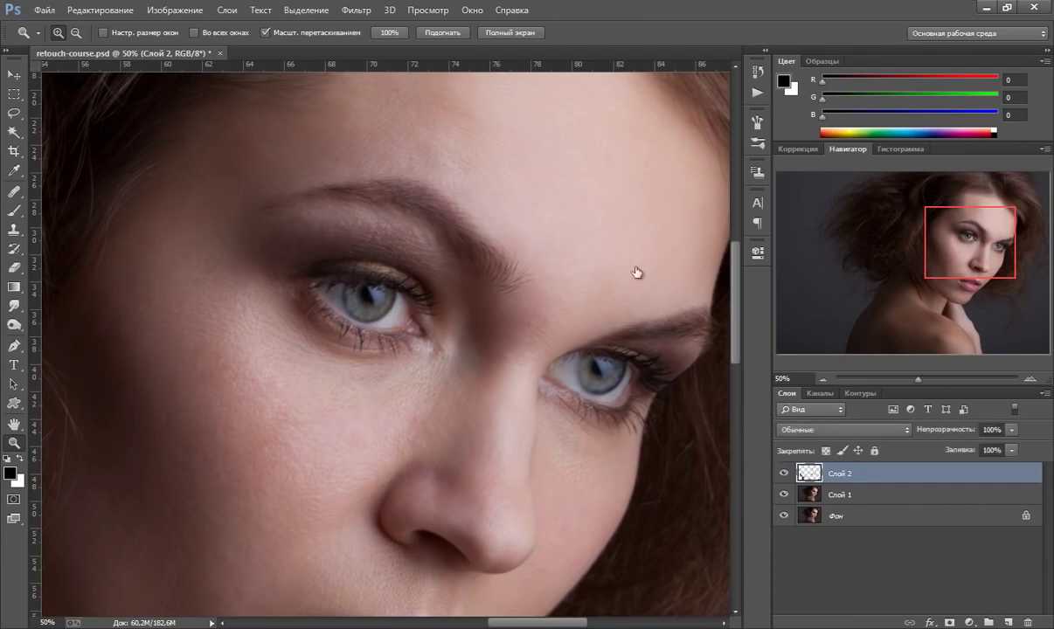
# Step: Compare the forehead with Слой 2 on and off, then pan down to the nose and lips
pyautogui.moveTo(592, 214); pyautogui.dragTo(545, 297)
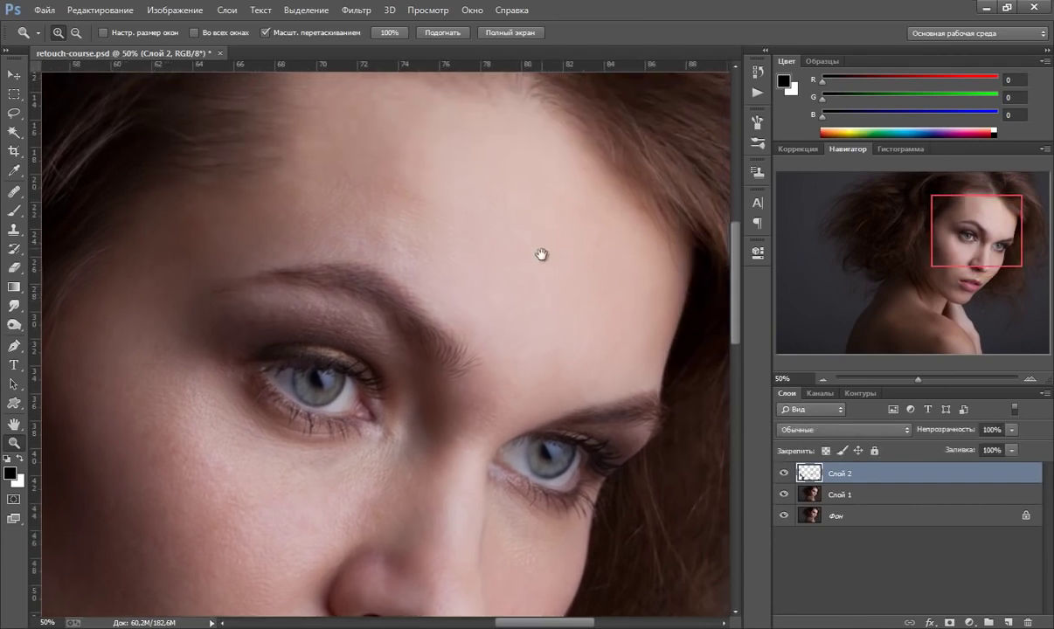
pyautogui.moveTo(541, 251); pyautogui.dragTo(558, 324)
pyautogui.click(783, 473)
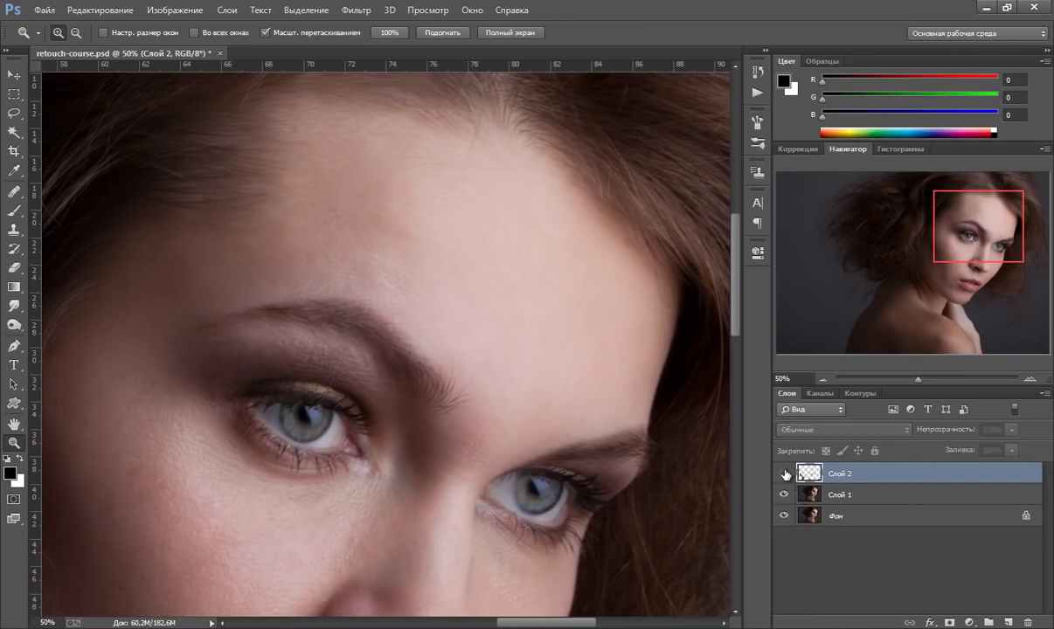
pyautogui.click(783, 473)
pyautogui.moveTo(560, 263); pyautogui.dragTo(537, 320)
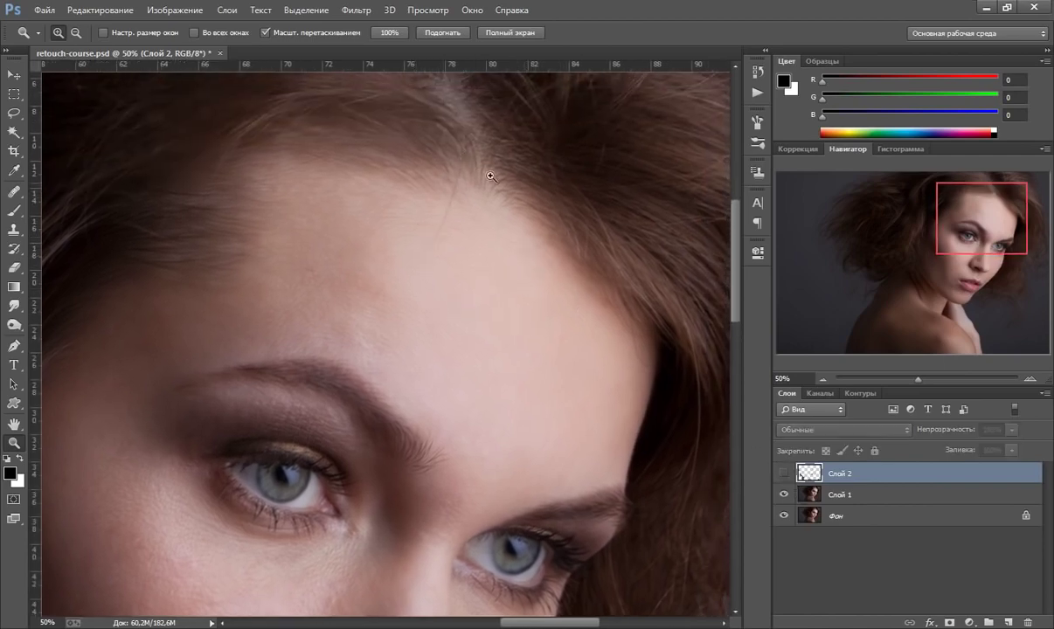
pyautogui.click(784, 474)
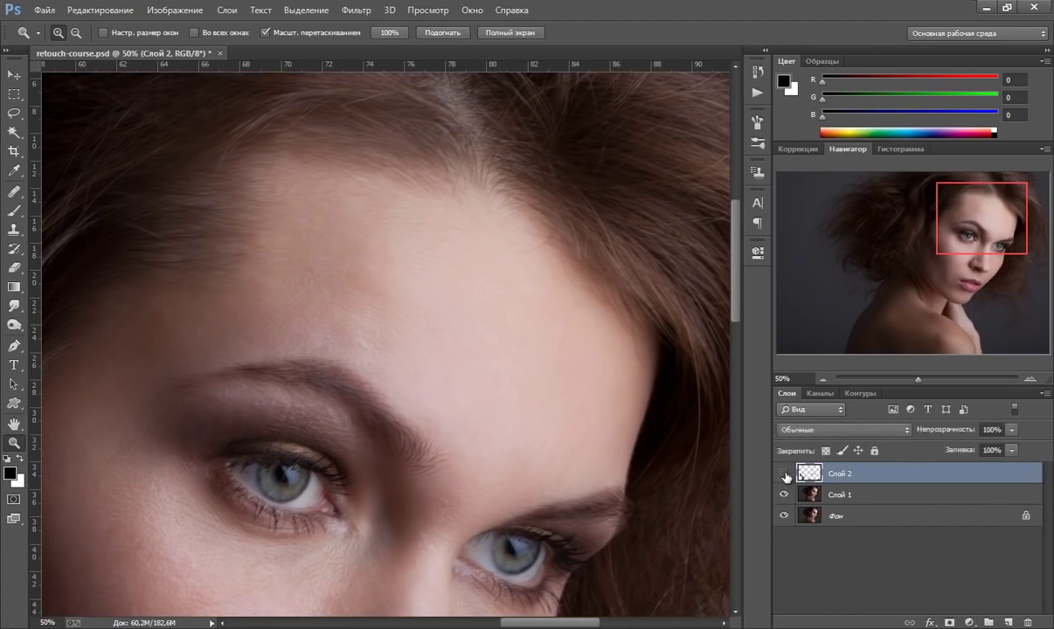
pyautogui.click(784, 474)
pyautogui.click(784, 474)
pyautogui.click(784, 474)
pyautogui.moveTo(383, 456); pyautogui.dragTo(435, 315)
pyautogui.moveTo(382, 428); pyautogui.dragTo(461, 296)
# Step: Toggle Слой 2 over the lips and cheek, leave it hidden, and pan down toward the neck
pyautogui.click(785, 474)
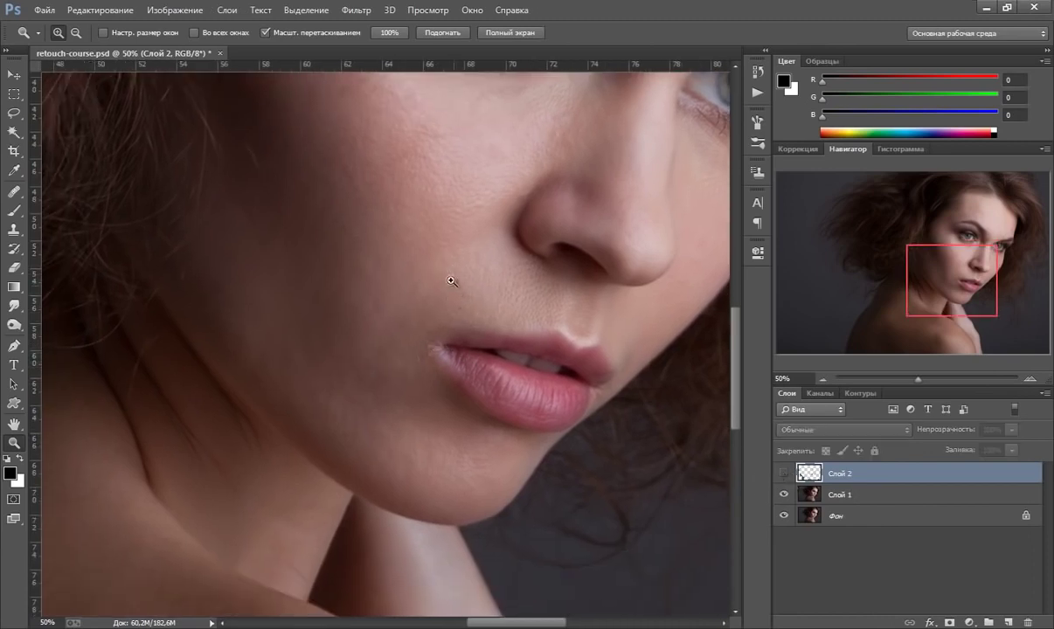
pyautogui.moveTo(471, 261); pyautogui.dragTo(504, 268)
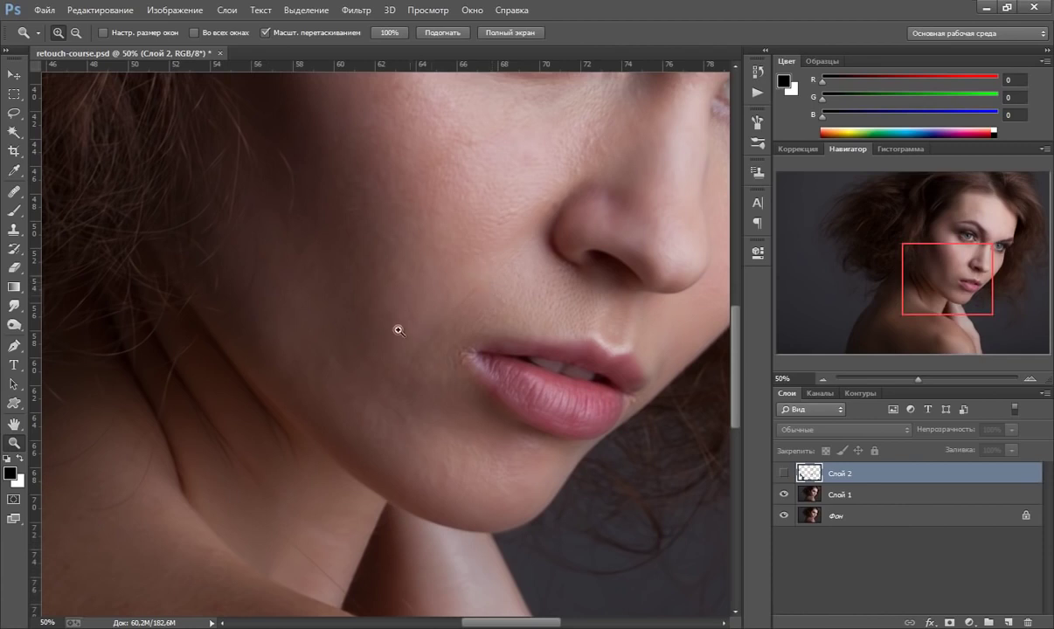
pyautogui.click(785, 473)
pyautogui.moveTo(377, 332); pyautogui.dragTo(414, 392)
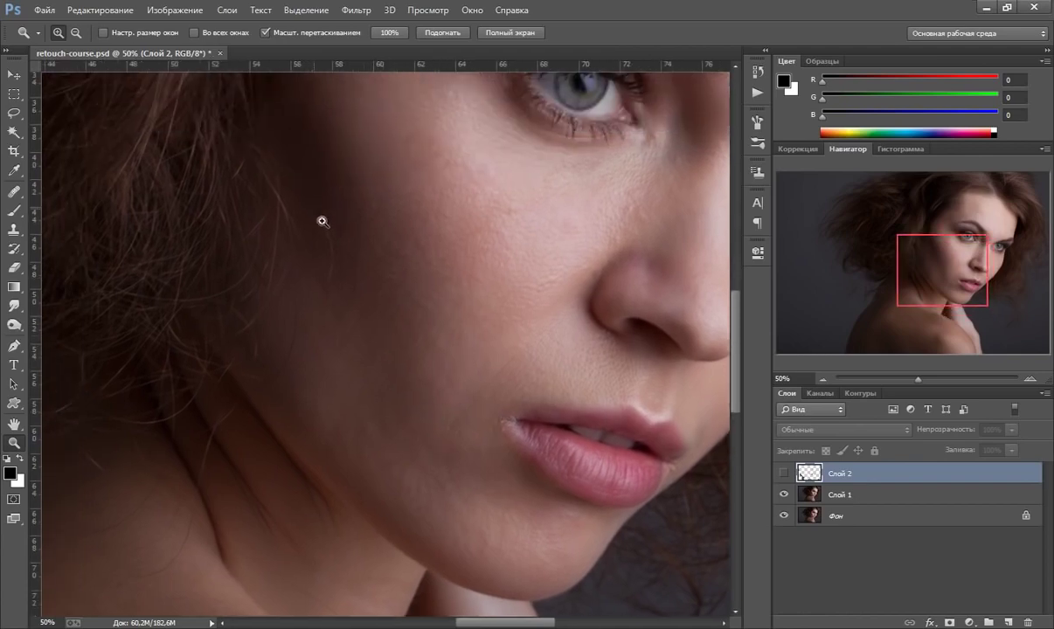
pyautogui.click(784, 473)
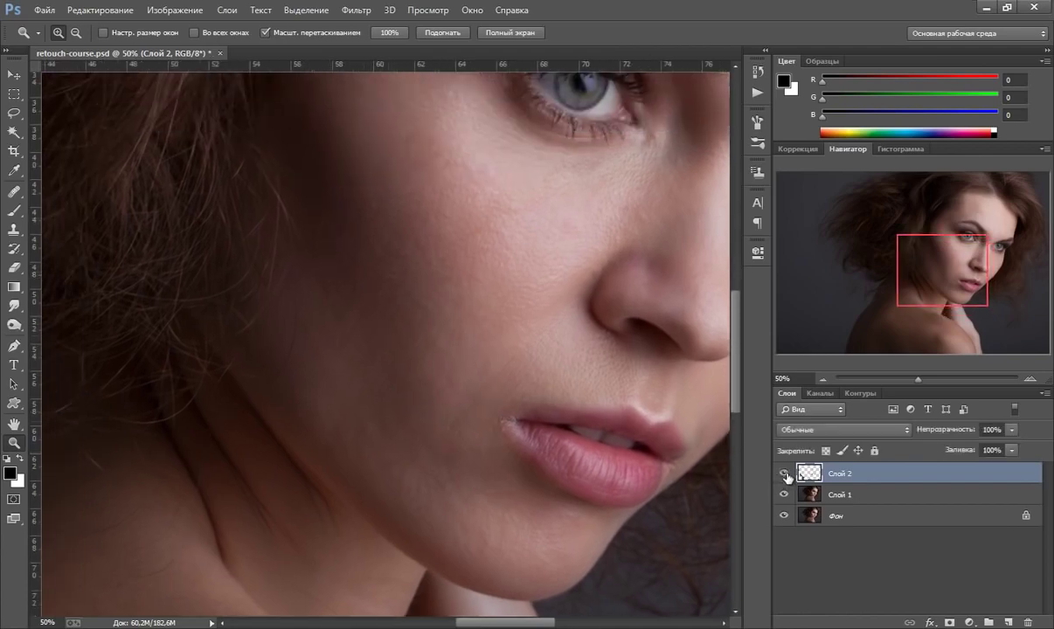
pyautogui.click(784, 473)
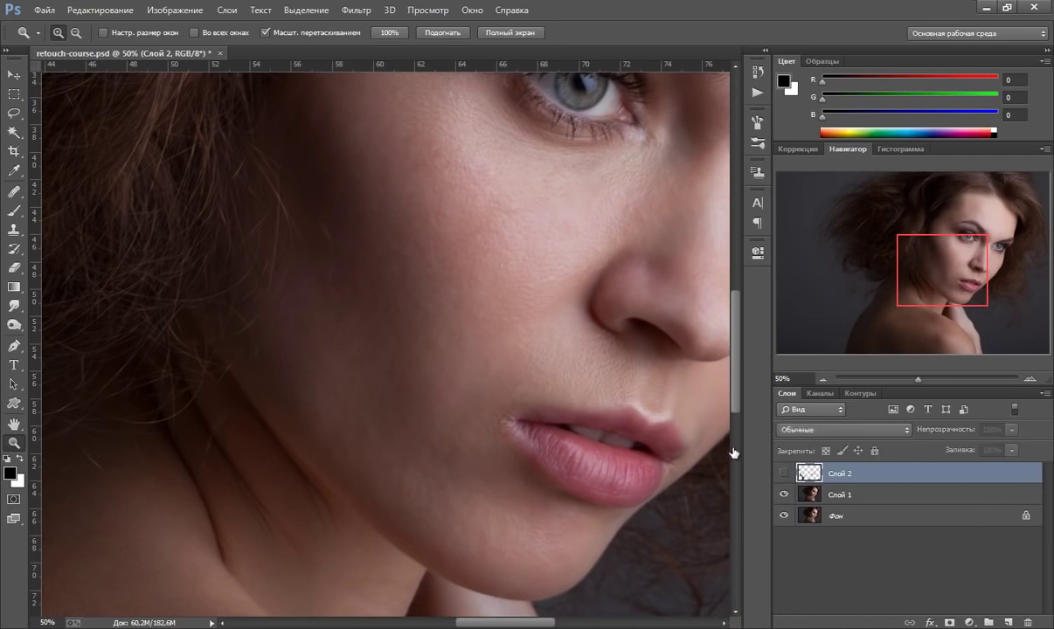
pyautogui.moveTo(383, 456)
pyautogui.mouseDown()
pyautogui.moveTo(433, 451)
pyautogui.moveTo(441, 385)
pyautogui.mouseUp()
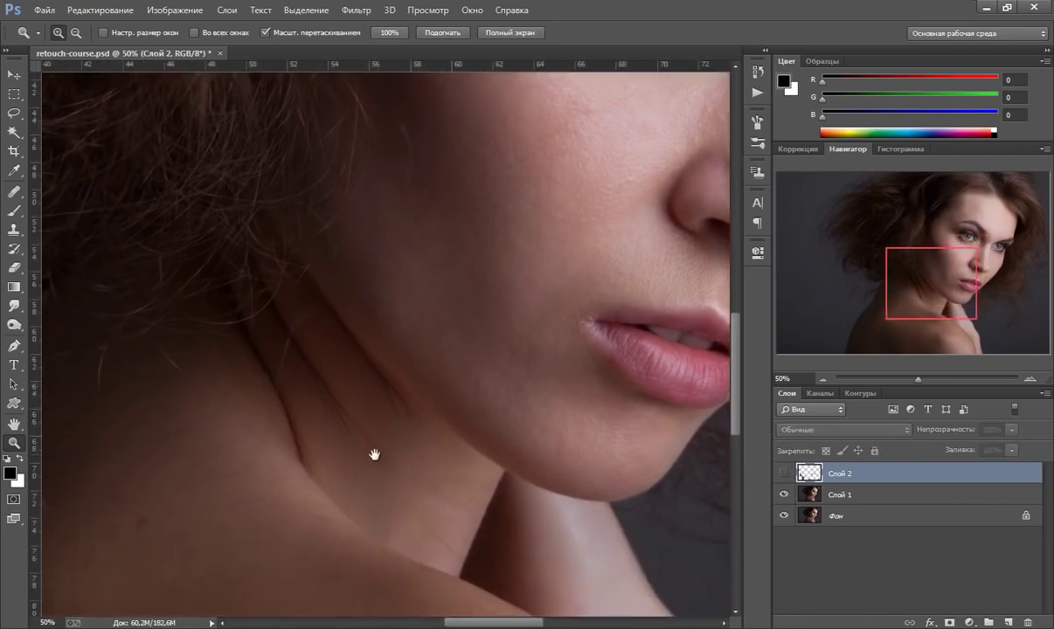
pyautogui.scroll(-2, 395, 360)
pyautogui.hotkey('ctrl', 'r')
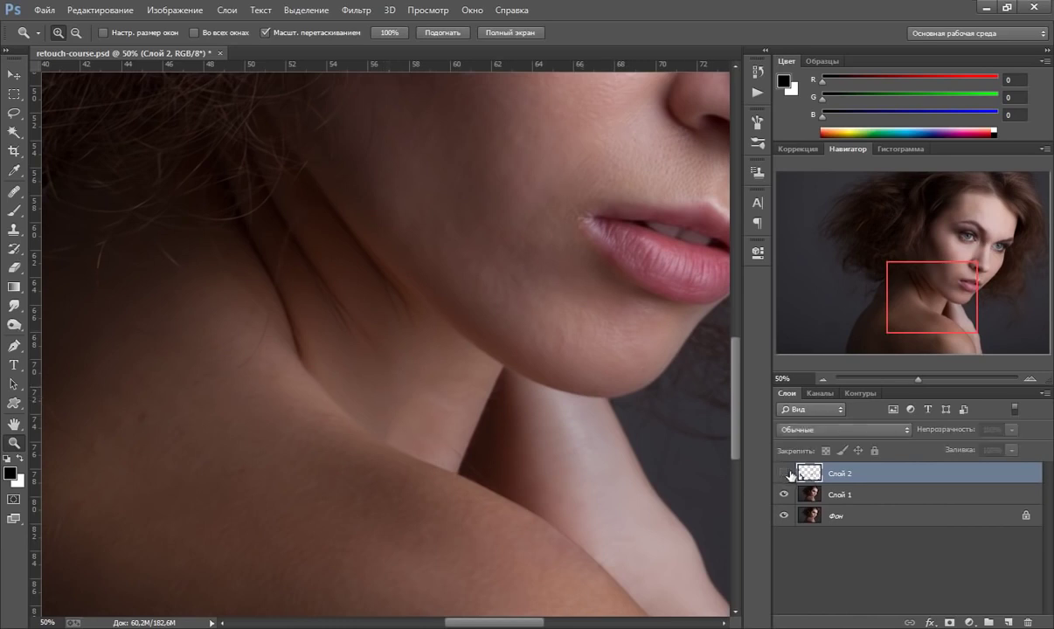
# Step: Pan over the neck and shoulder, toggling Слой 2 to compare, and leave it hidden
pyautogui.moveTo(474, 450); pyautogui.dragTo(527, 423)
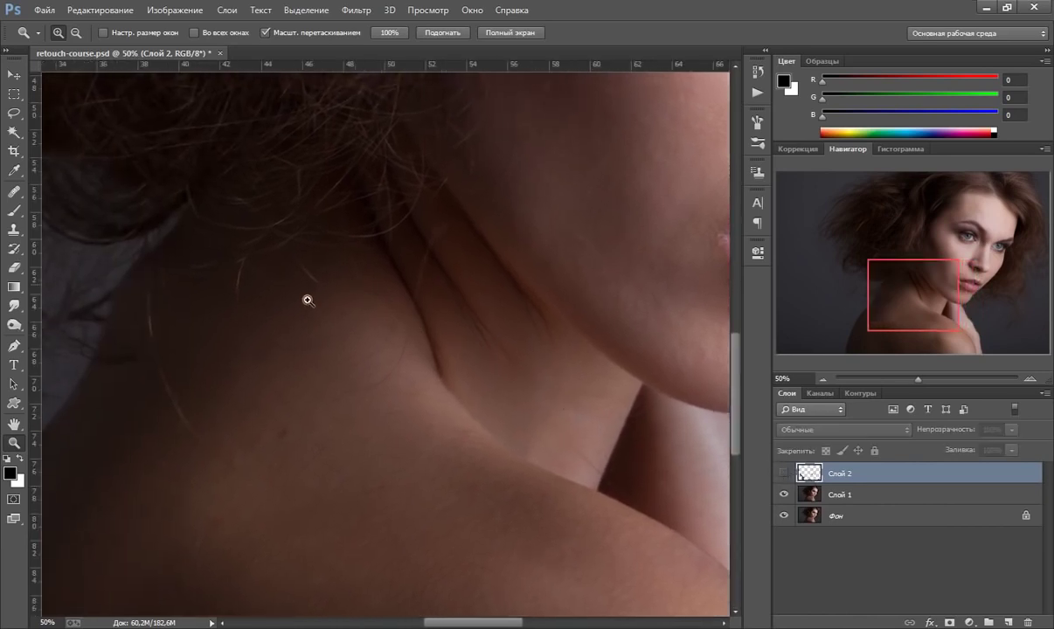
pyautogui.moveTo(516, 423); pyautogui.dragTo(455, 372)
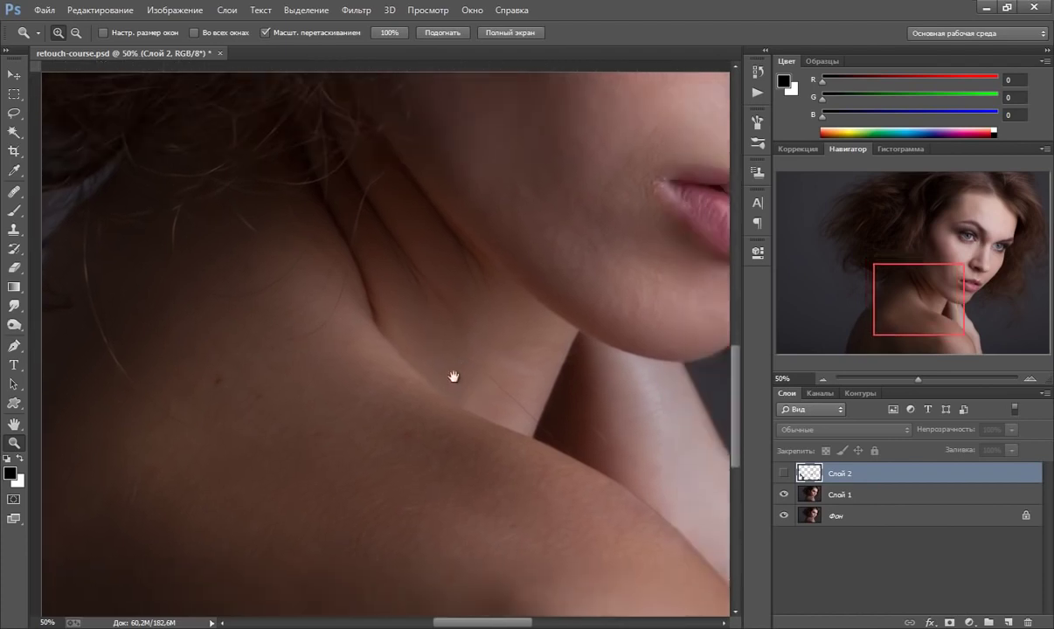
pyautogui.click(784, 472)
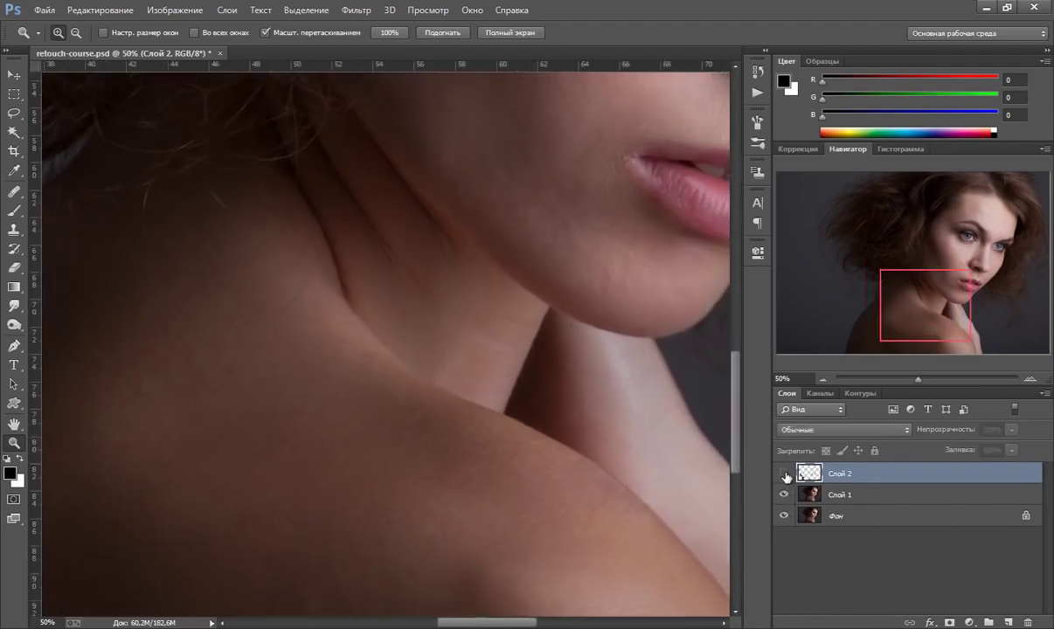
pyautogui.moveTo(497, 482); pyautogui.dragTo(542, 424)
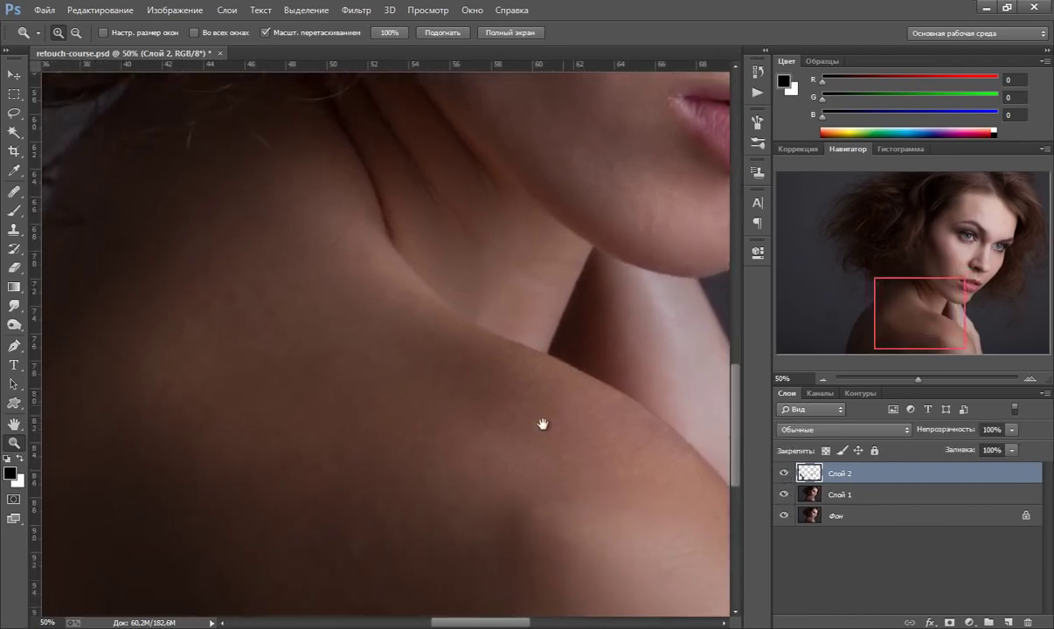
pyautogui.click(784, 473)
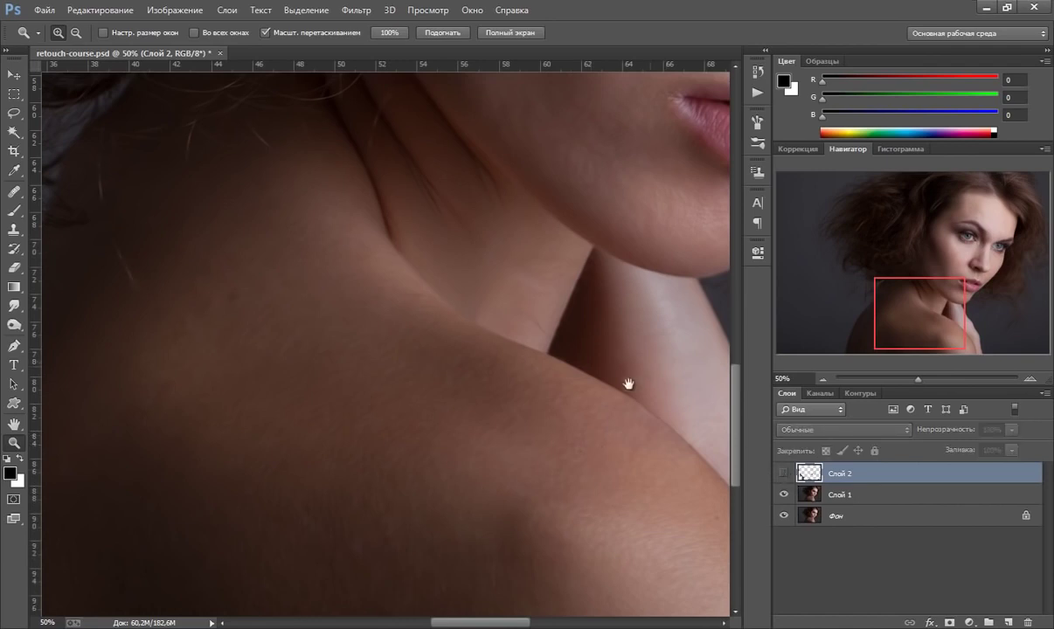
pyautogui.moveTo(627, 383); pyautogui.dragTo(561, 401)
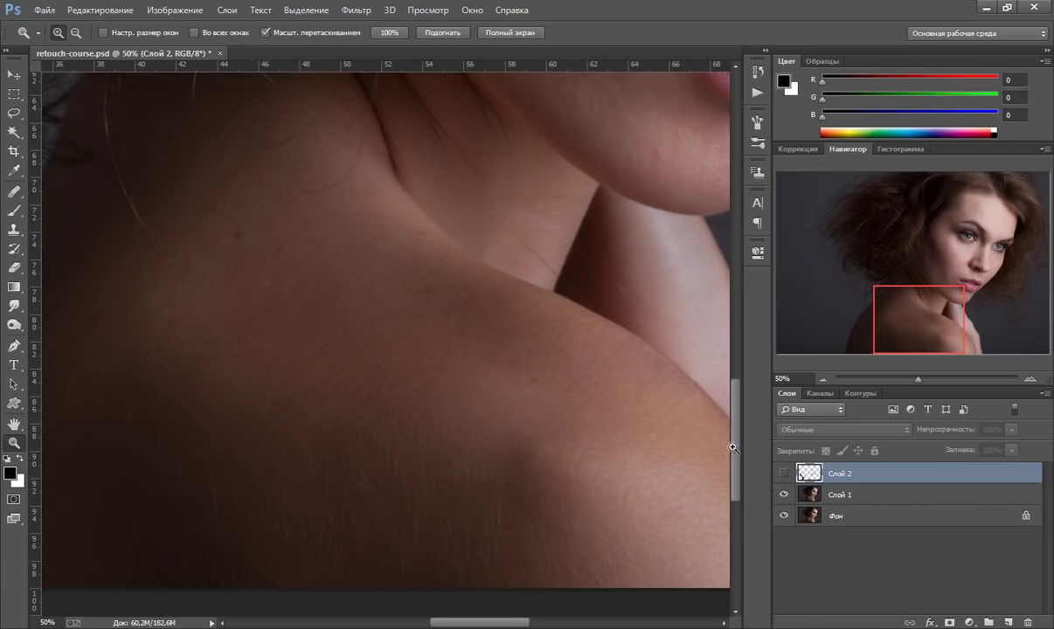
pyautogui.click(784, 475)
pyautogui.click(784, 475)
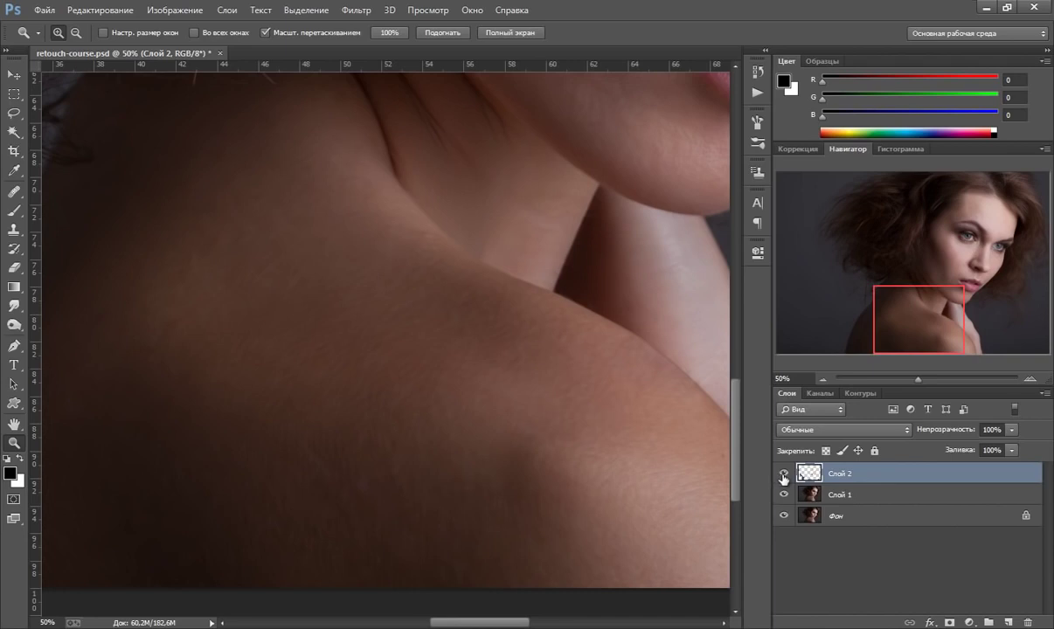
pyautogui.scroll(-2, 738, 463)
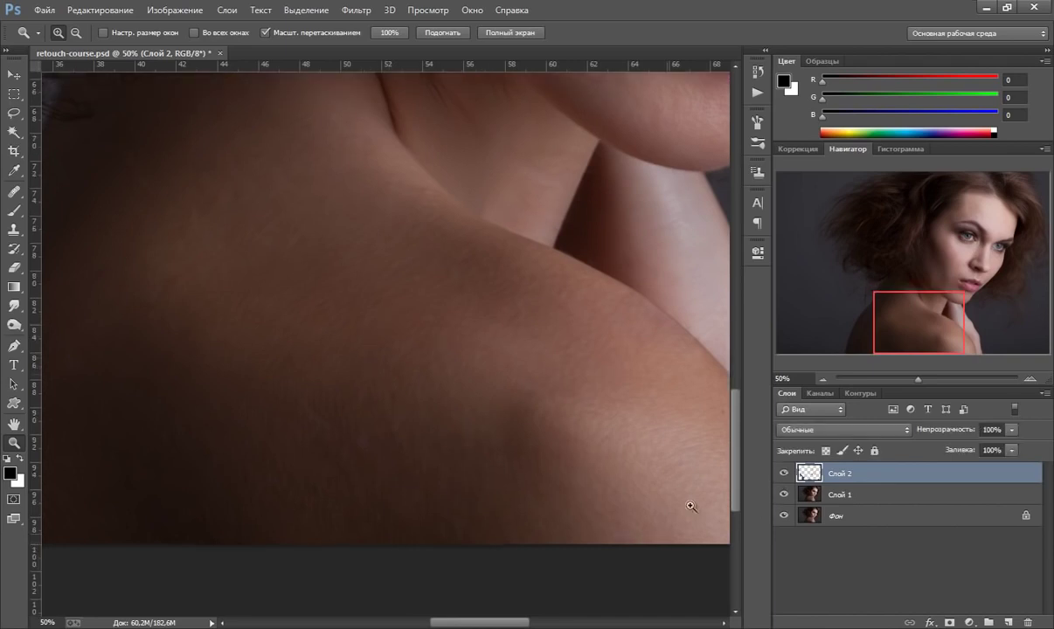
pyautogui.click(782, 473)
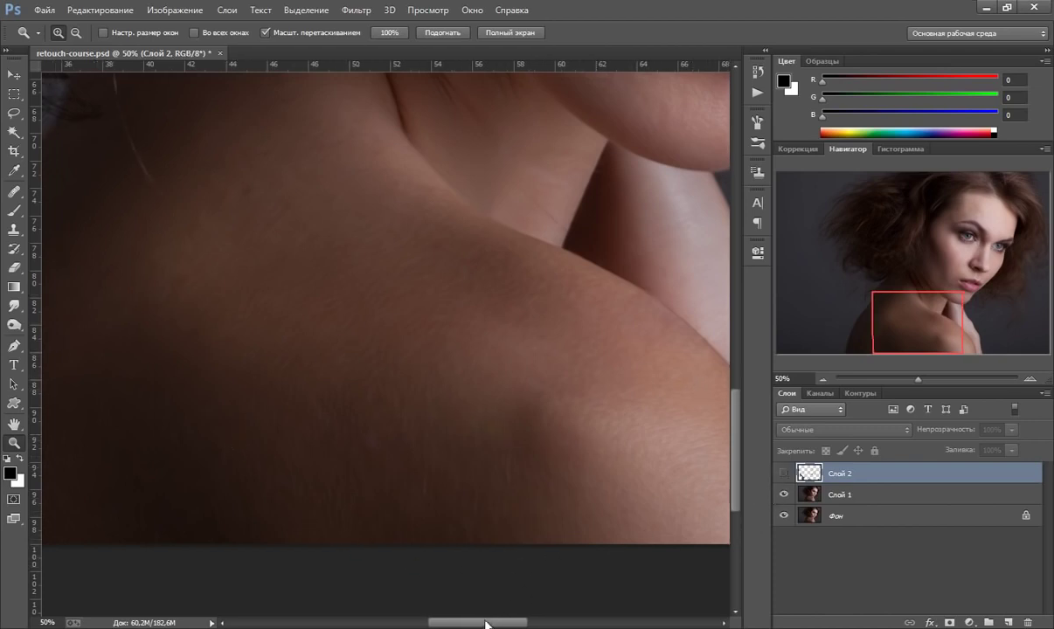
# Step: Move to the back shoulder outline and toggle Слой 2 to inspect the stray hairs
pyautogui.moveTo(489, 622); pyautogui.dragTo(422, 610)
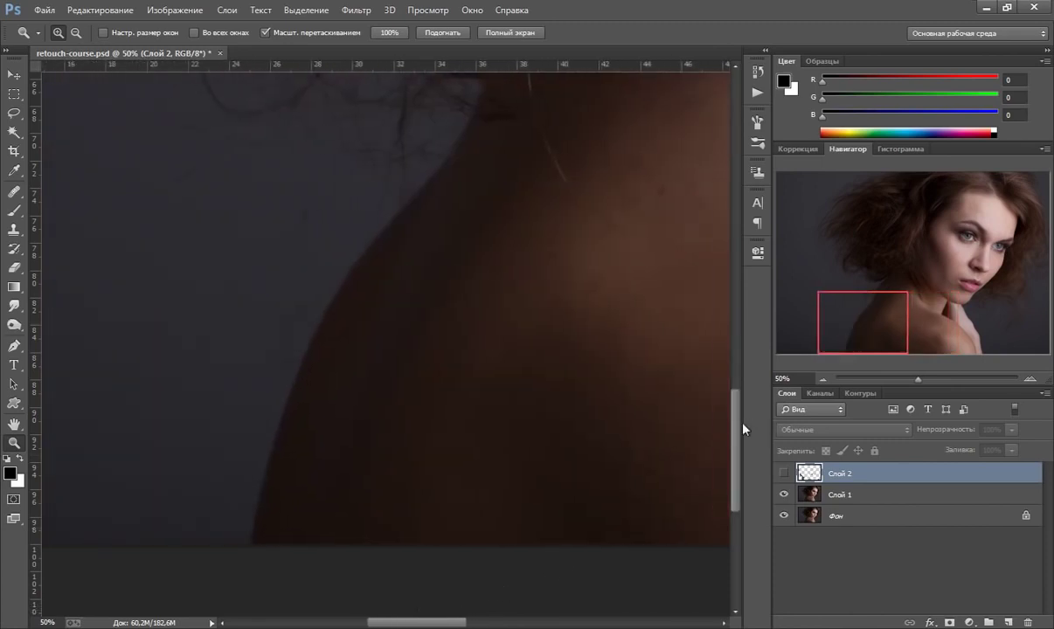
pyautogui.scroll(2, 735, 422)
pyautogui.click(783, 474)
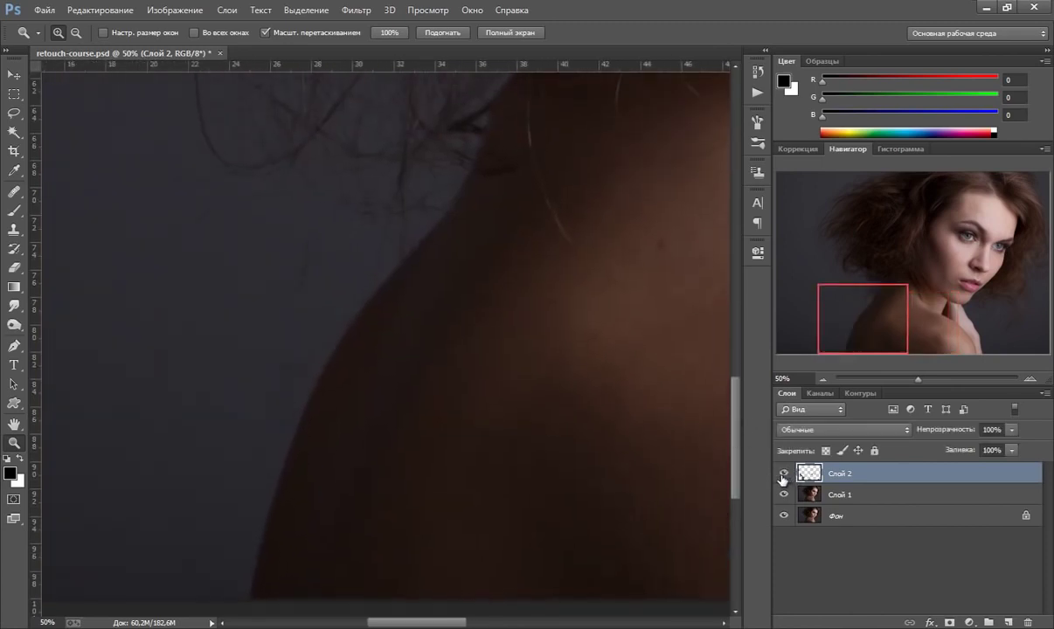
pyautogui.click(783, 474)
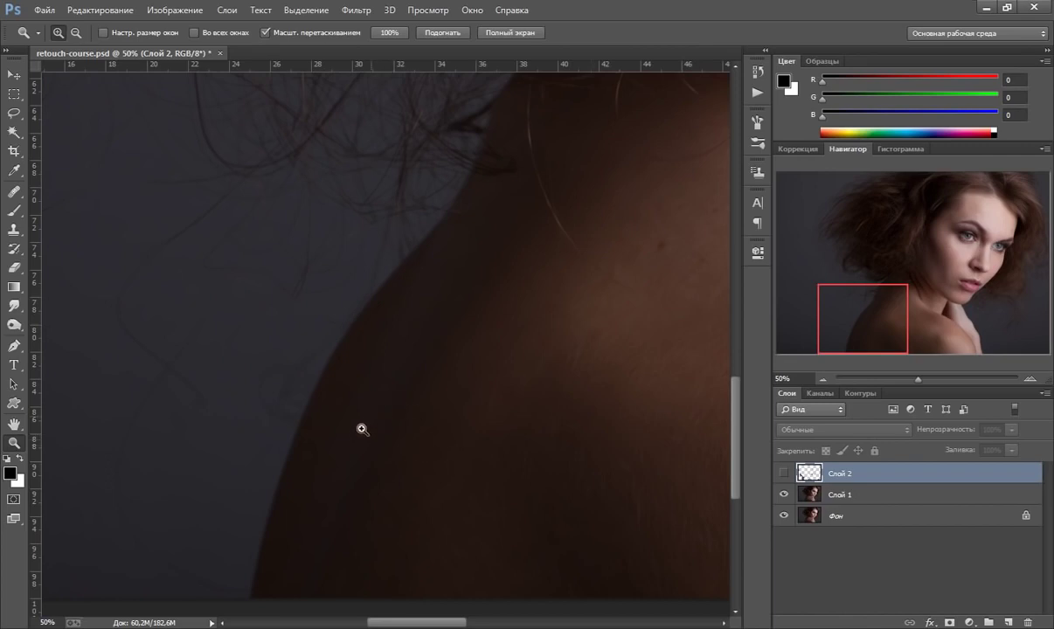
pyautogui.click(783, 474)
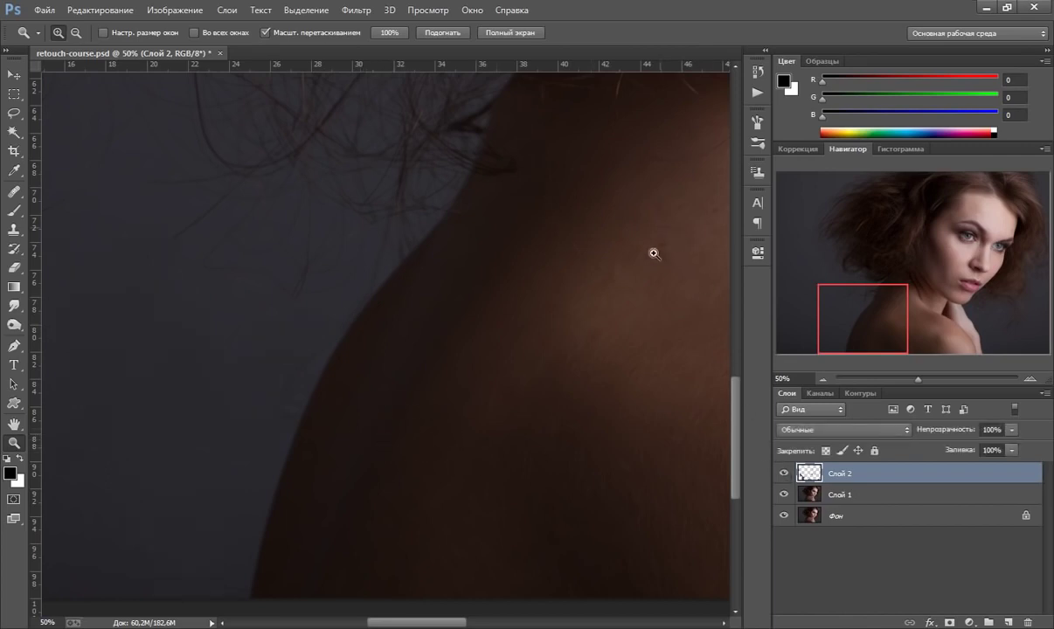
pyautogui.click(784, 473)
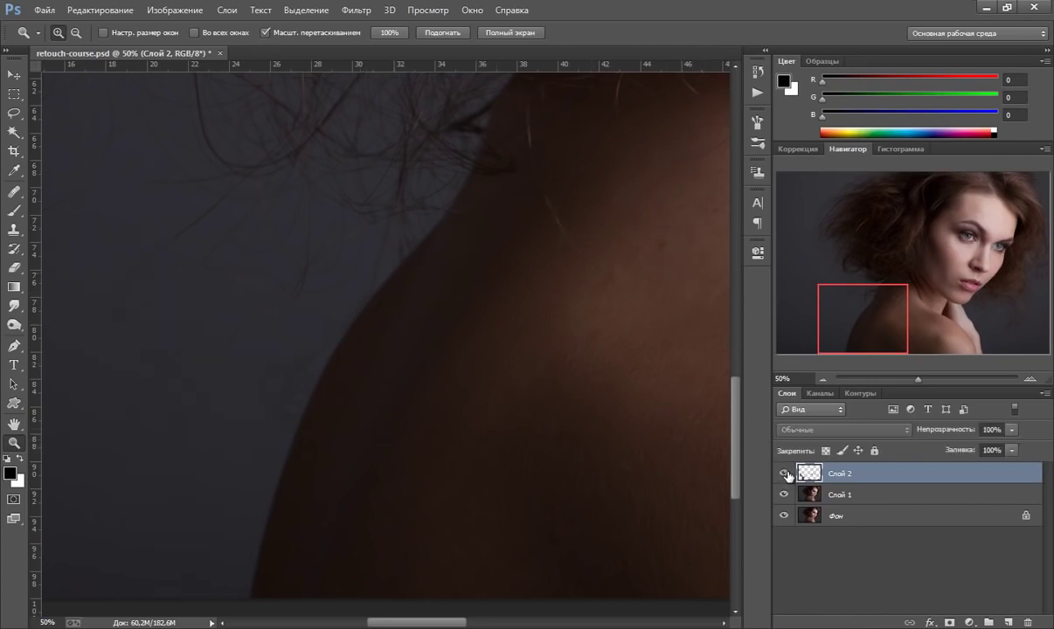
pyautogui.click(785, 475)
# Step: Recheck the background beside the hair with Слой 2 toggled, finishing with it visible
pyautogui.scroll(2, 534, 196)
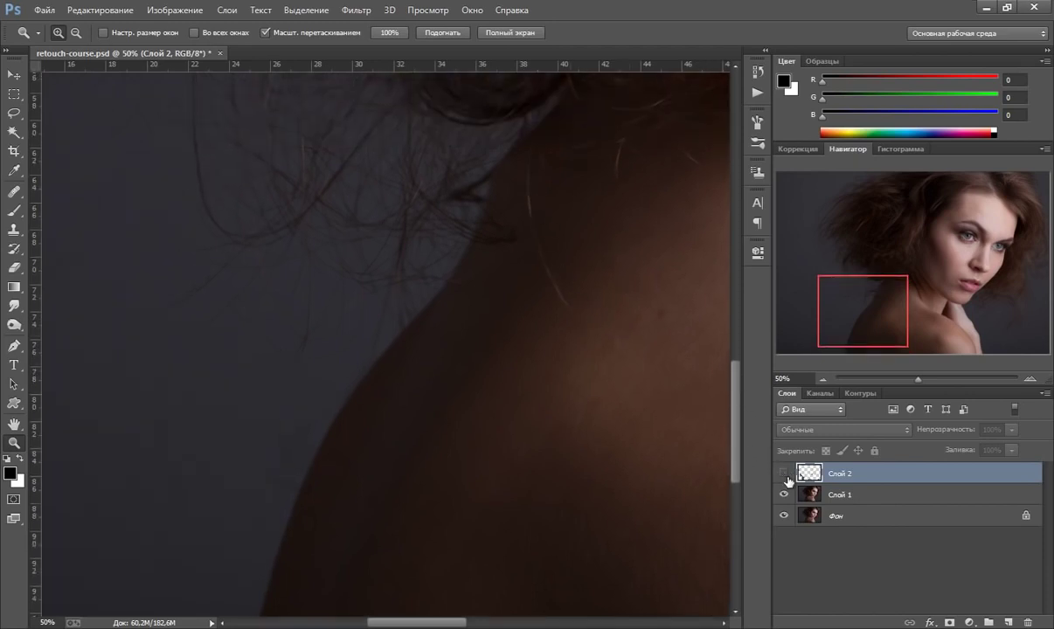
pyautogui.scroll(-2, 736, 448)
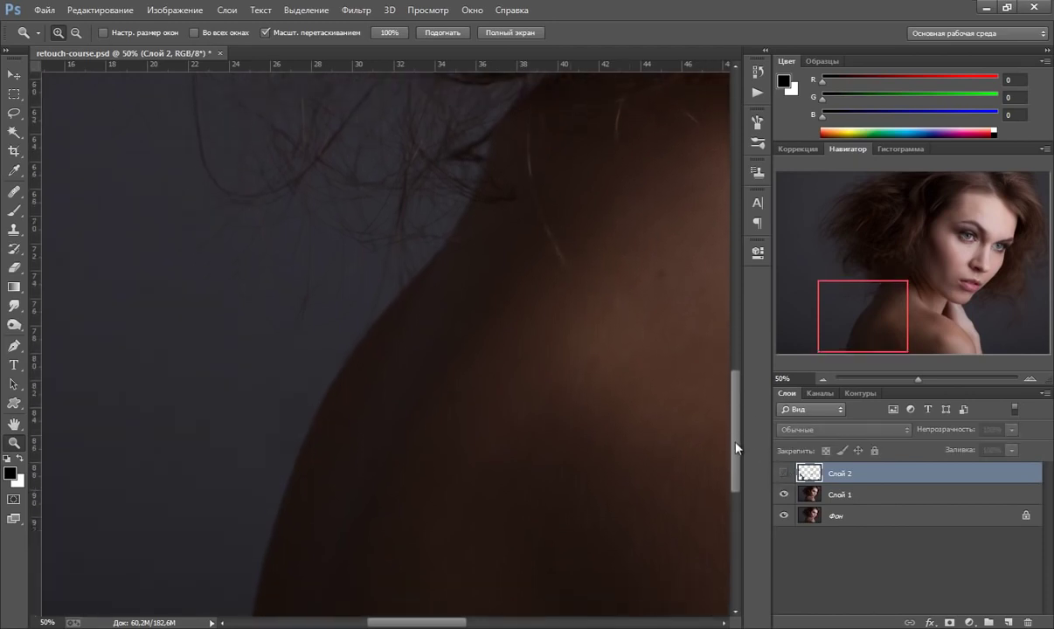
pyautogui.moveTo(447, 621); pyautogui.dragTo(416, 620)
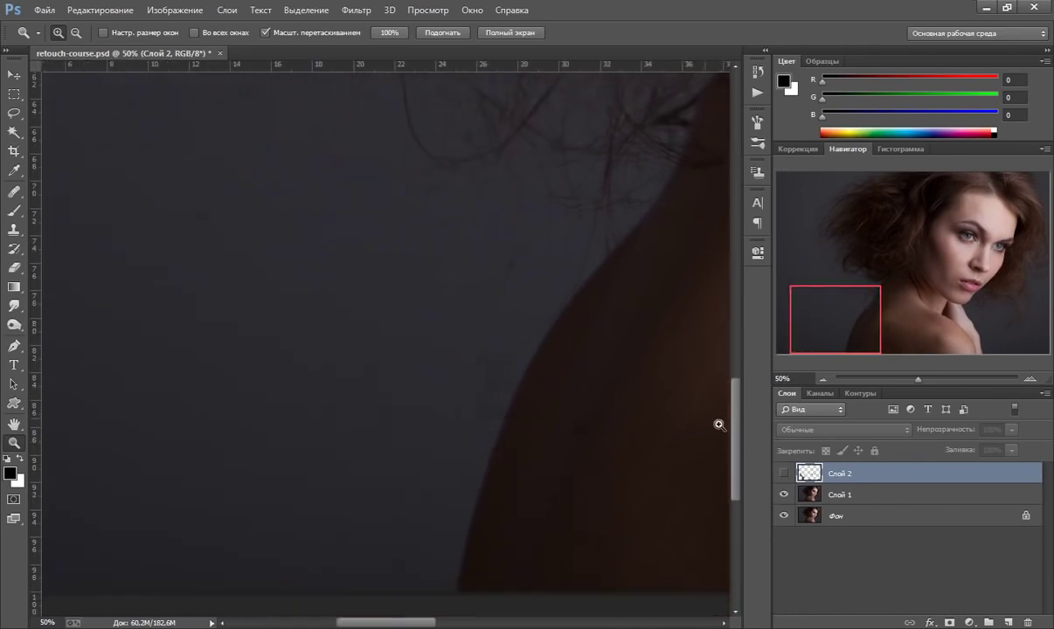
pyautogui.click(784, 474)
pyautogui.click(784, 473)
pyautogui.scroll(2, 740, 430)
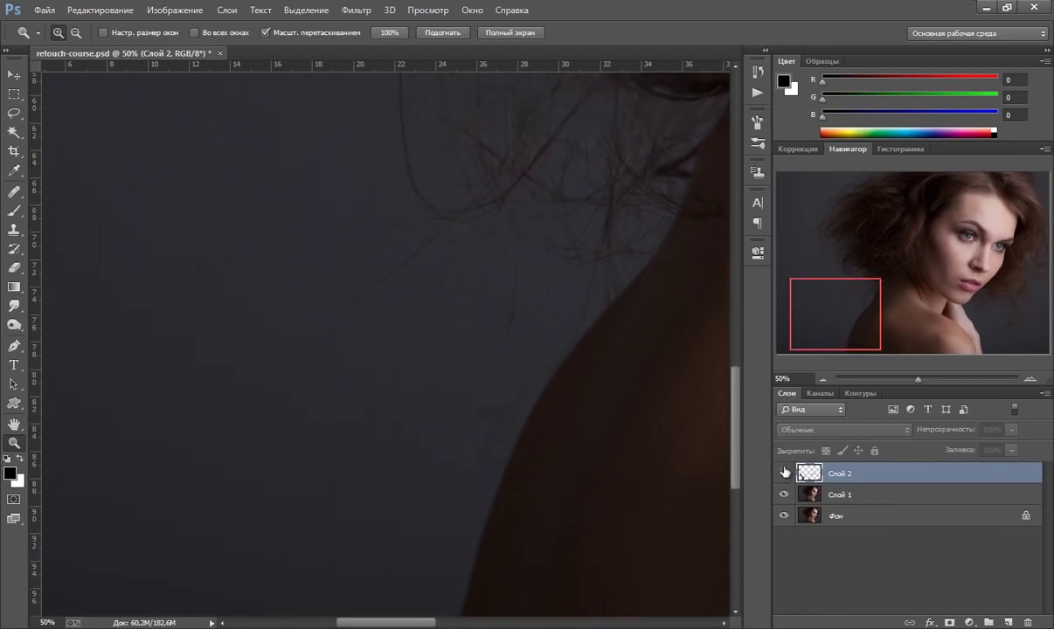
pyautogui.click(785, 475)
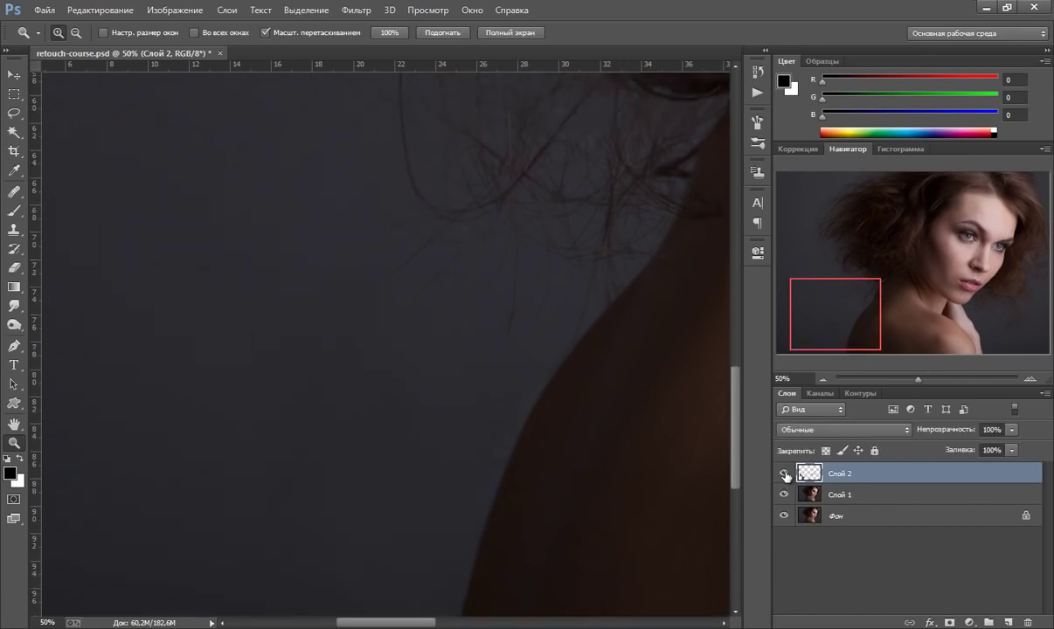
pyautogui.click(785, 475)
pyautogui.moveTo(737, 445); pyautogui.dragTo(735, 397)
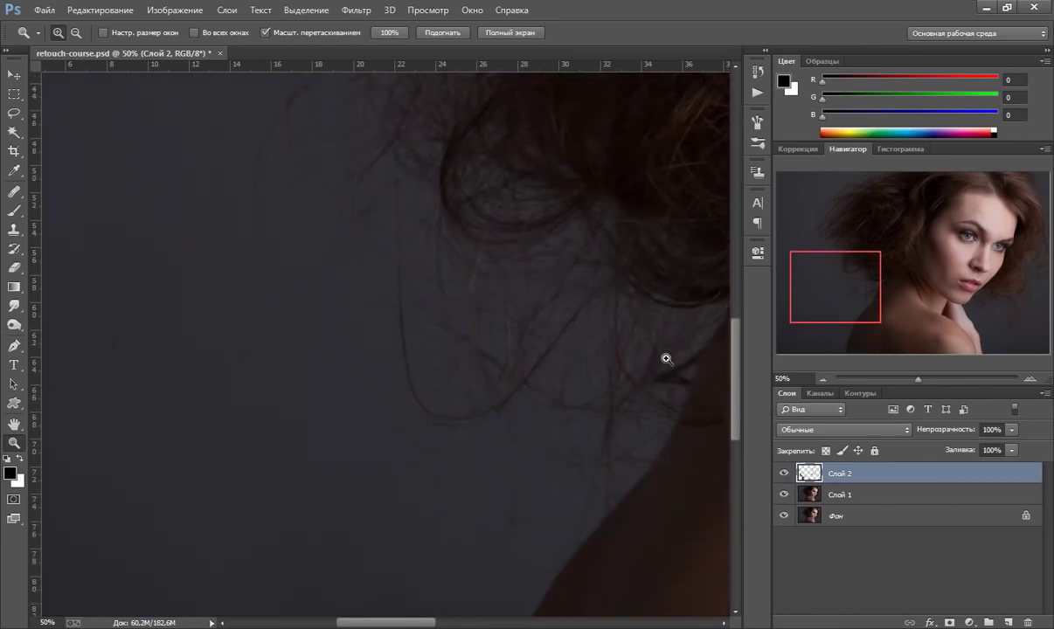
# Step: Fit the entire retouched portrait to the window with Показать во весь экран (Fit on Screen)
pyautogui.rightClick(362, 405)
pyautogui.click(407, 413)
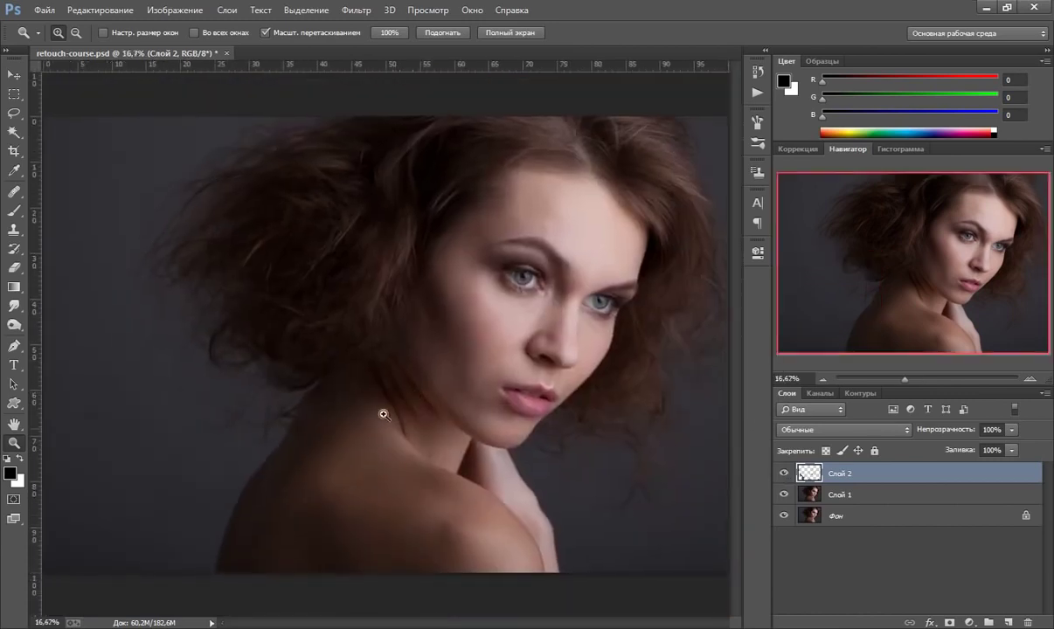